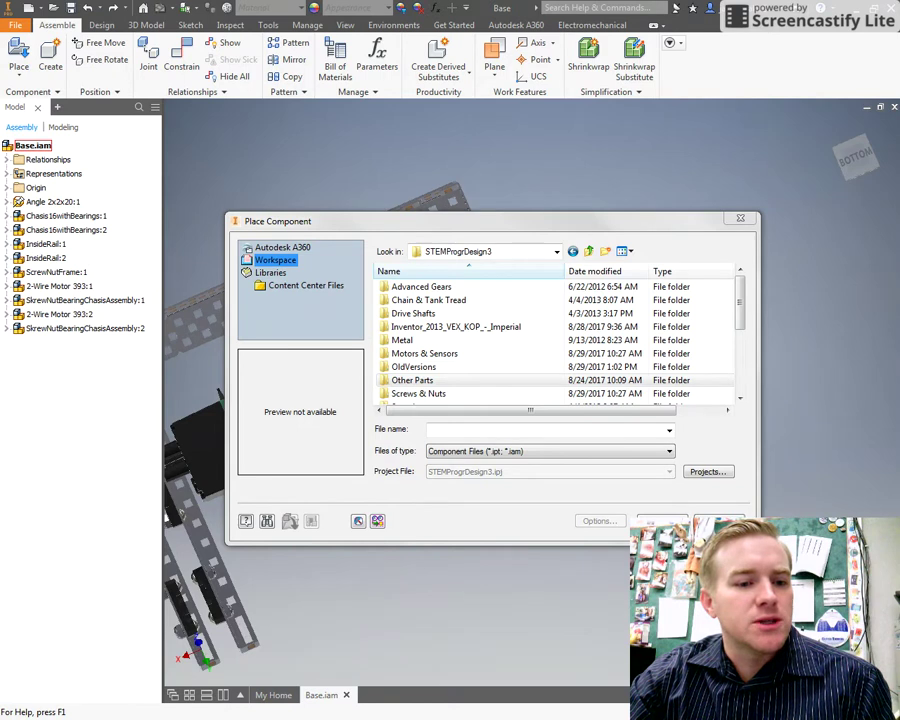
Restart placing a component and browse back to the STEMProgrDesign3 project folder
key(Escape)
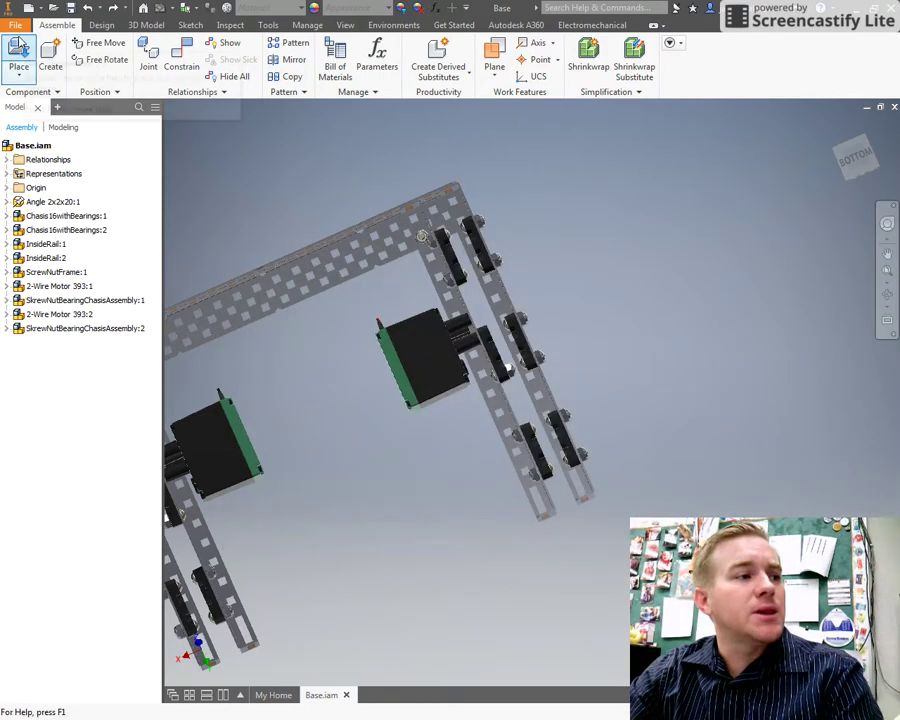
click(19, 55)
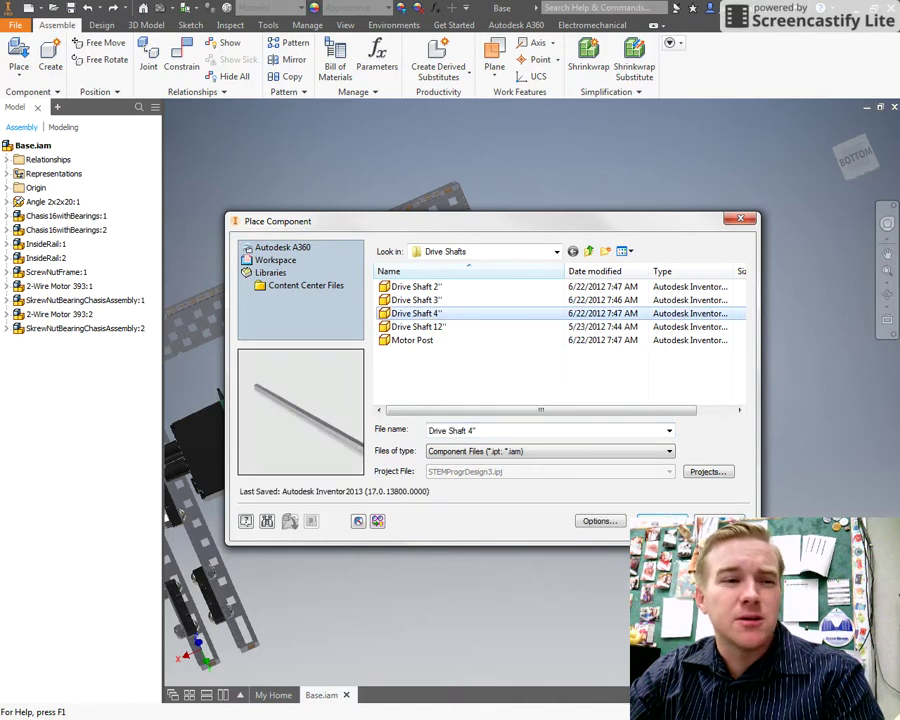
click(589, 251)
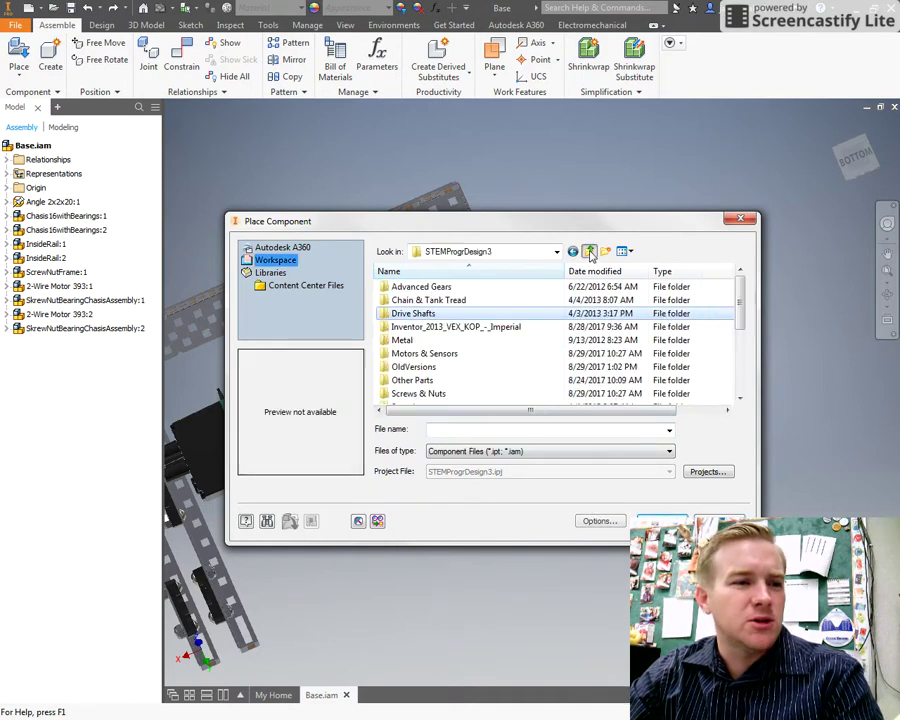
click(589, 251)
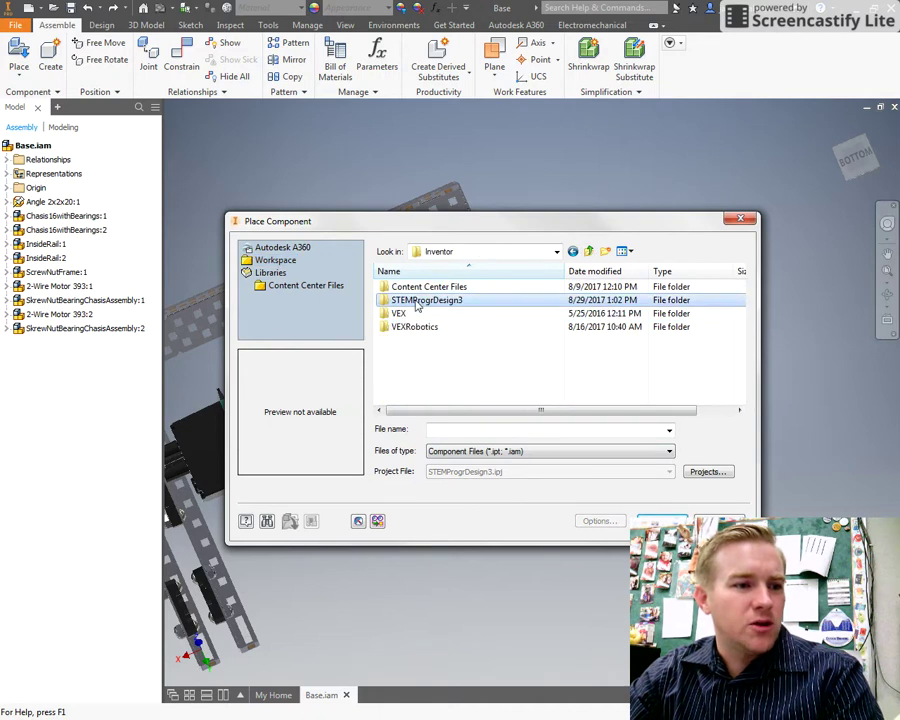
double_click(415, 297)
scroll(450, 358, down, 1)
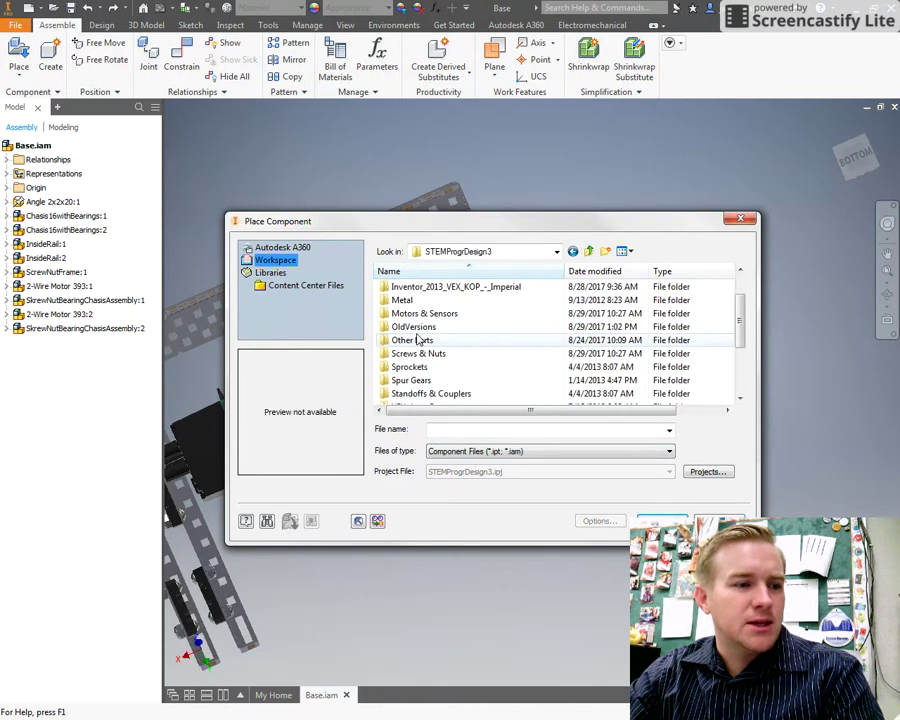
scroll(425, 345, up, 1)
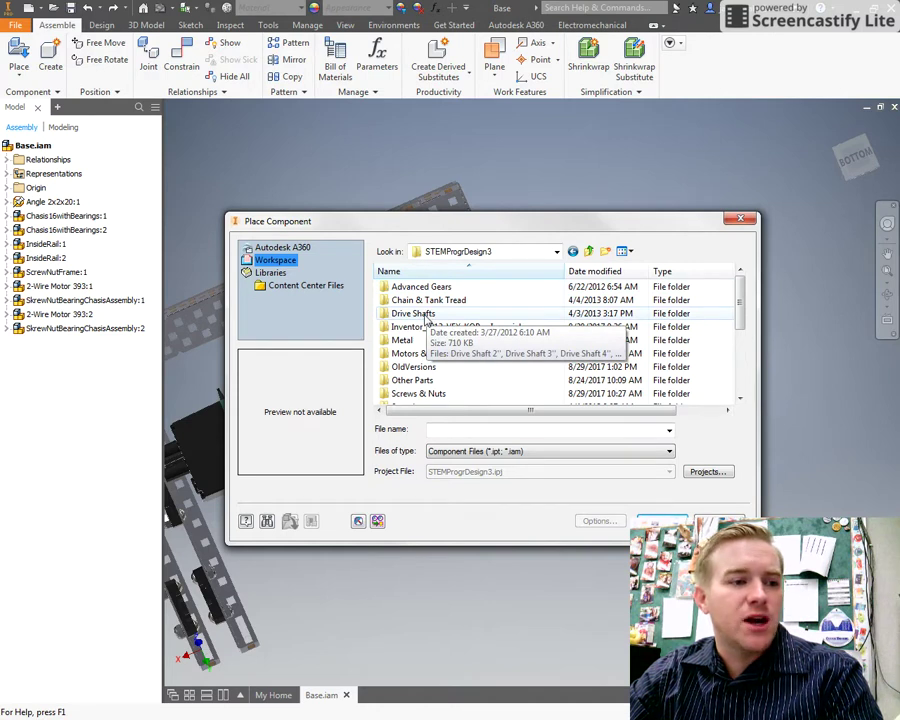
Place one Drive Shaft 4" from the Drive Shafts folder in the open space beside the outer chassis rail
double_click(427, 315)
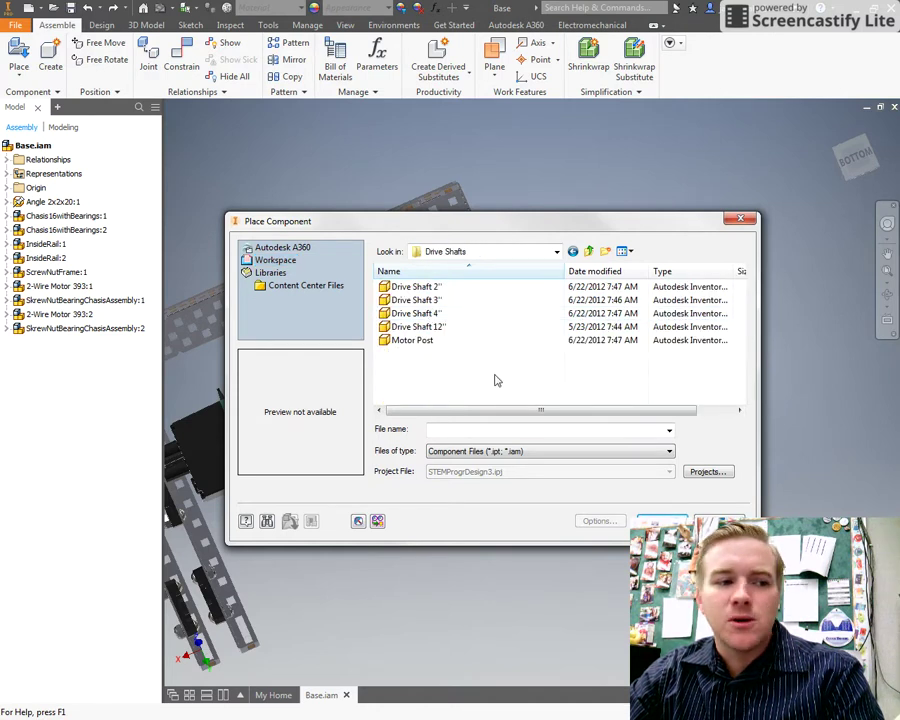
click(432, 314)
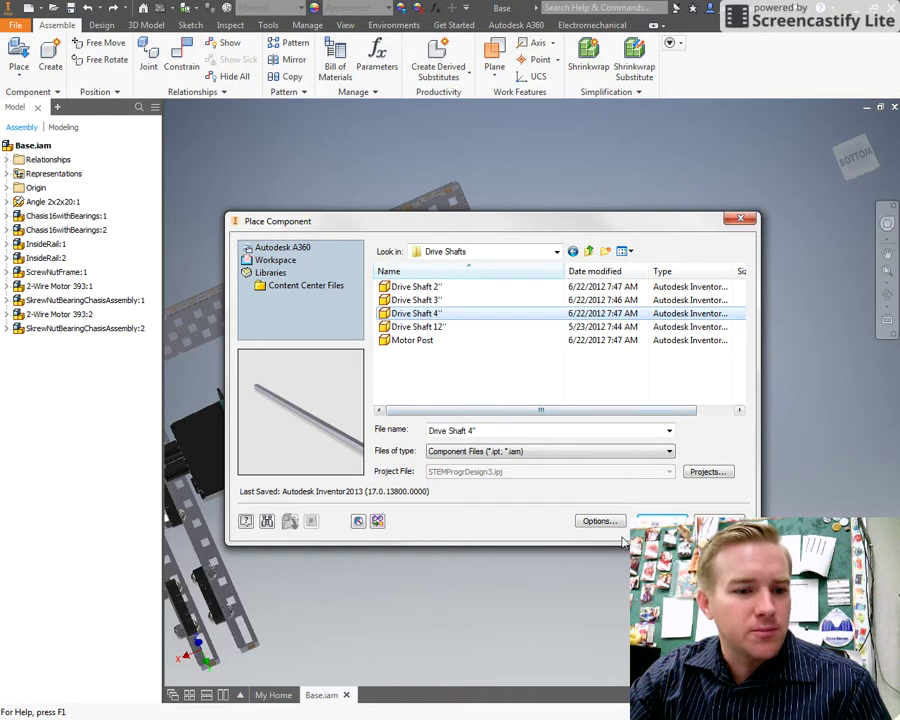
click(655, 520)
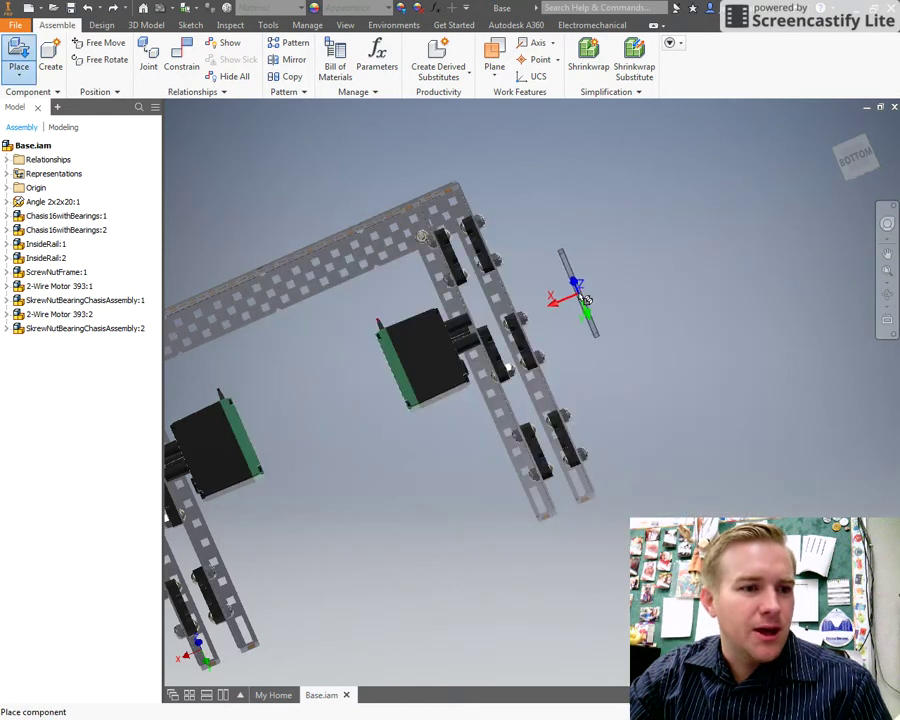
click(583, 298)
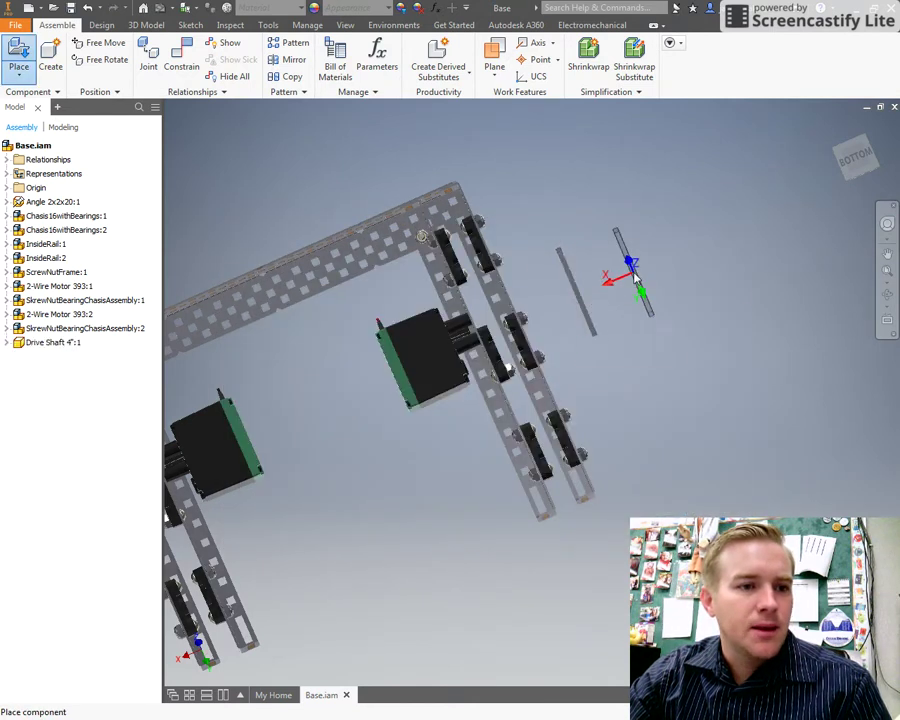
right_click(628, 268)
click(640, 314)
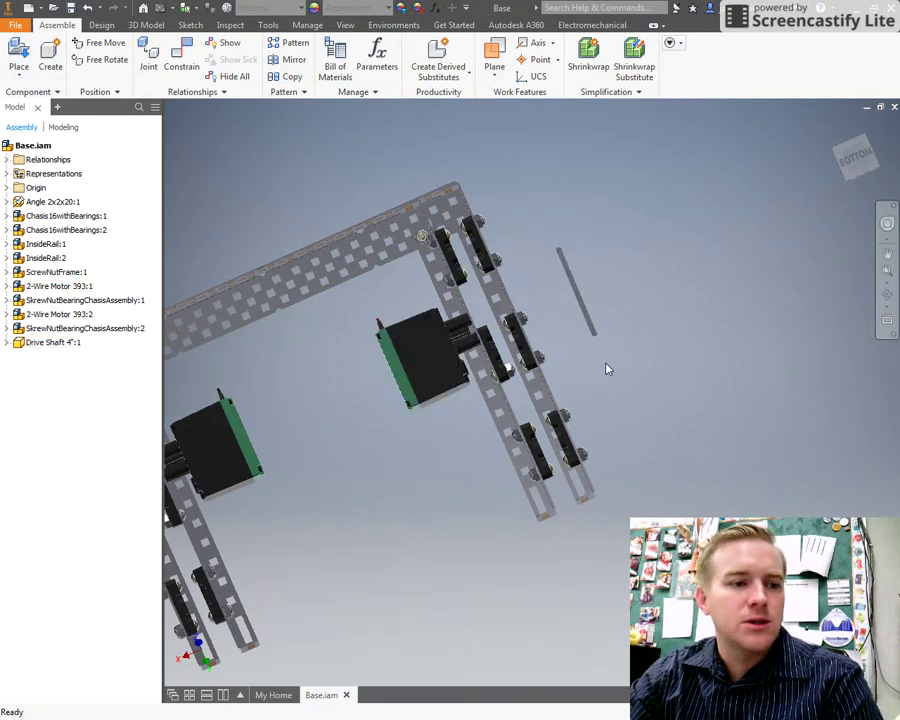
Hide the outer chassis rail Chasis16withBearings:1 next to the drive shaft
key(F2)
drag(606, 369, 590, 364)
key(F4)
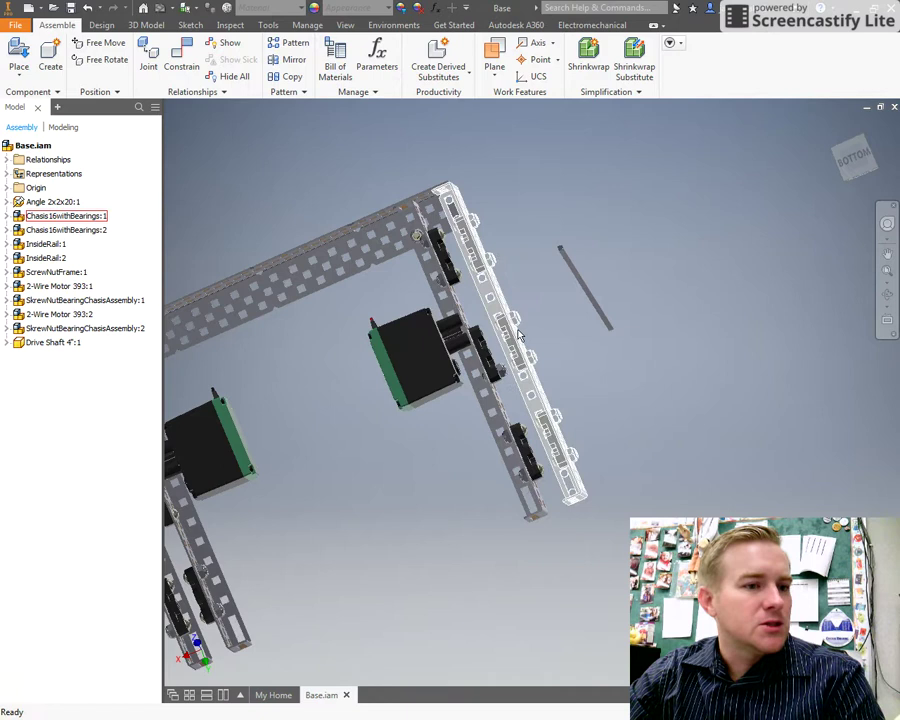
right_click(17, 216)
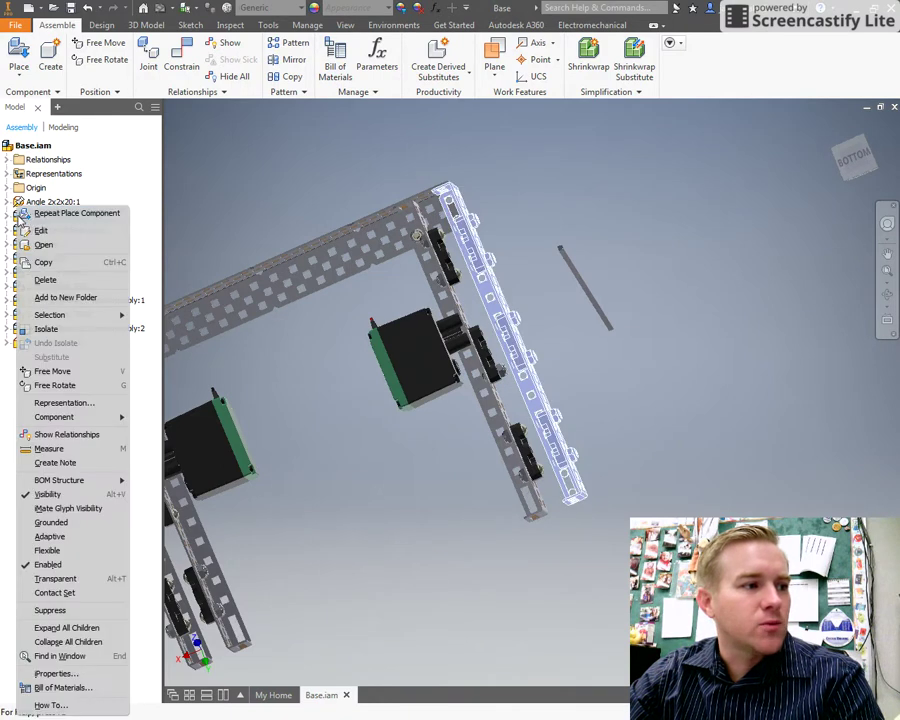
click(71, 496)
Hide the InsideRail:1 subassembly, removing its design view associativity
click(494, 426)
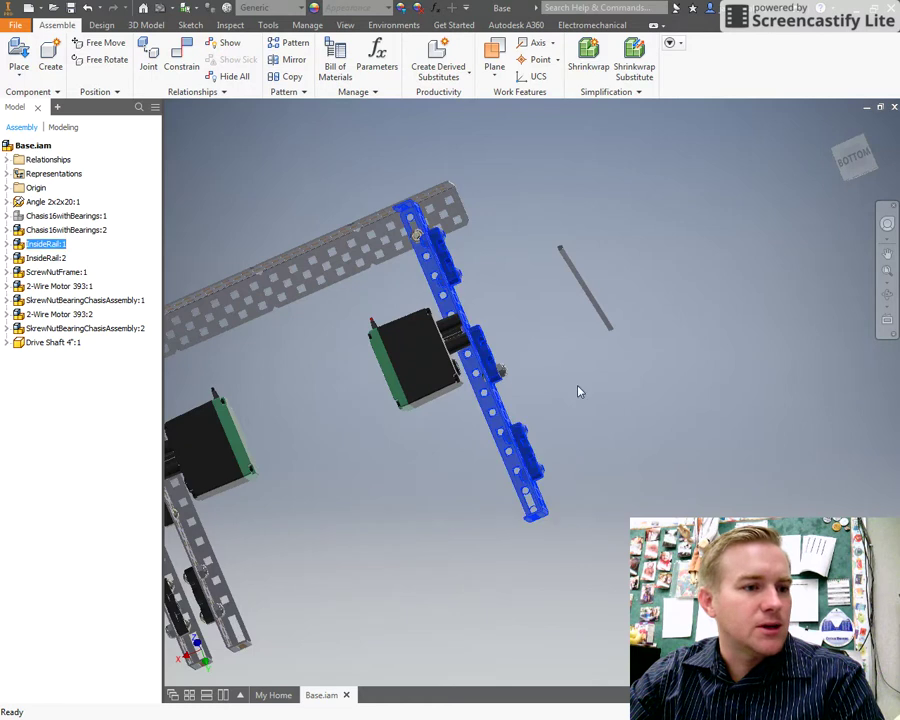
right_click(488, 270)
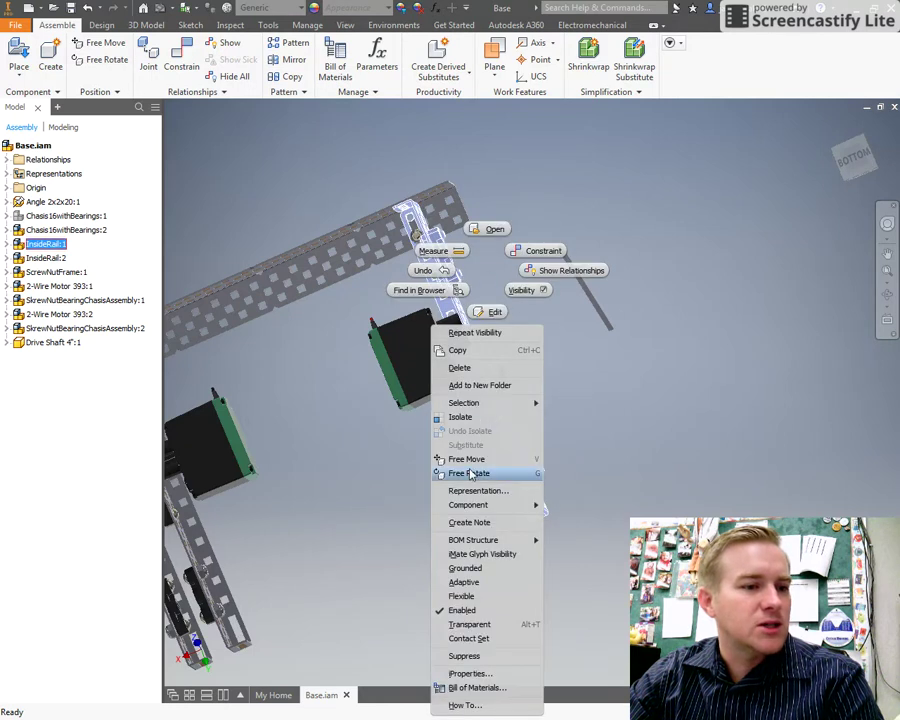
click(468, 582)
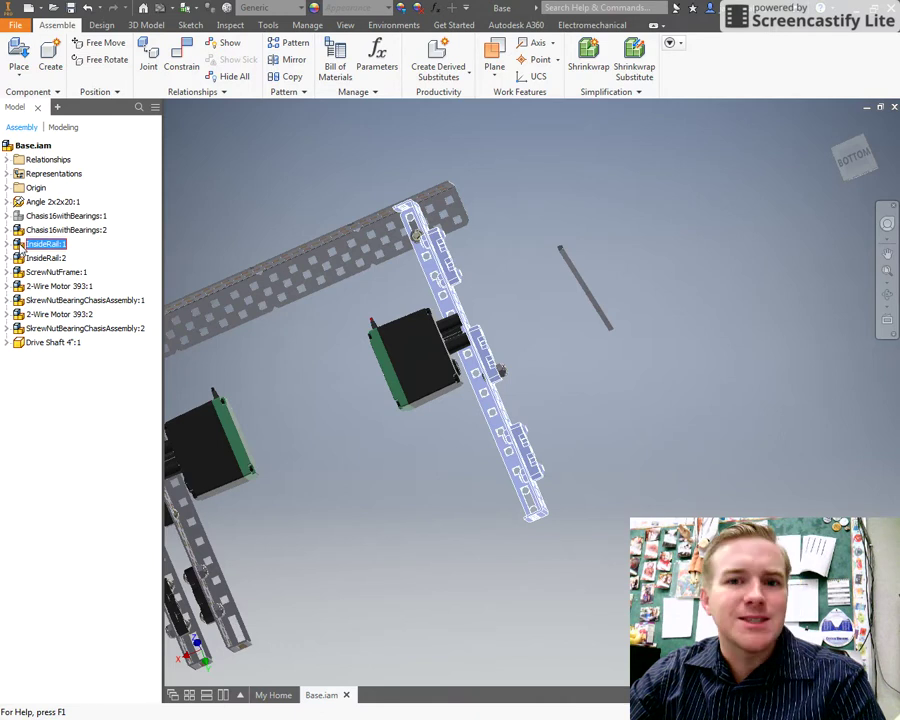
right_click(20, 248)
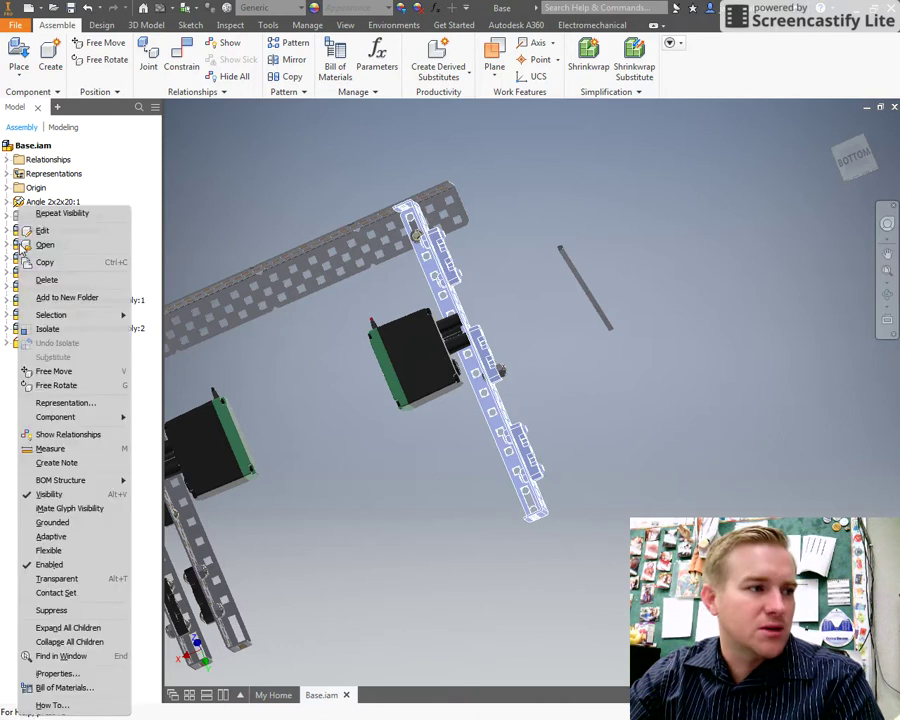
click(81, 498)
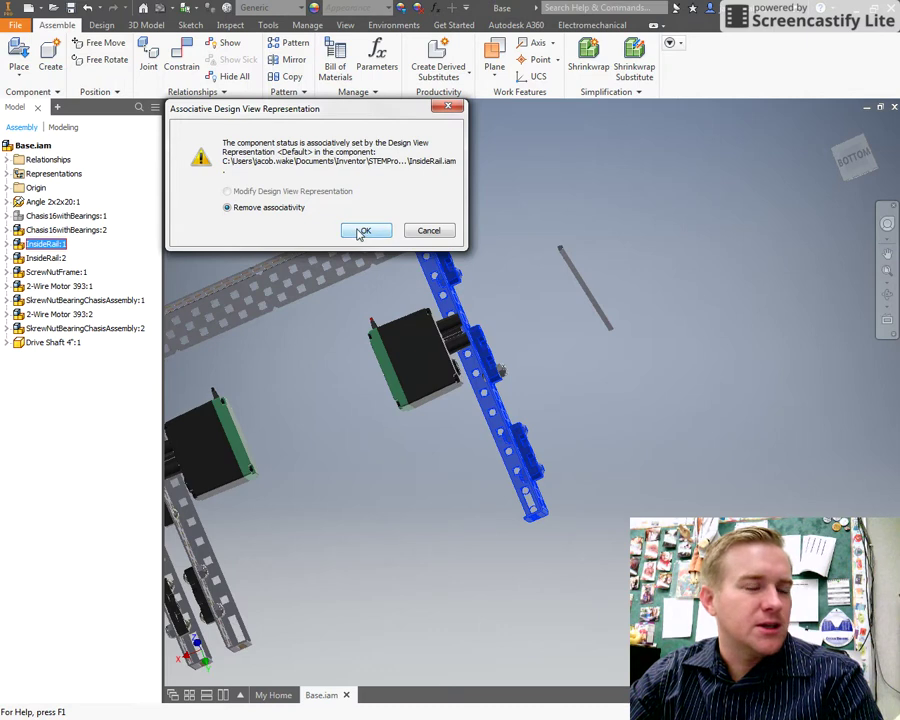
click(364, 231)
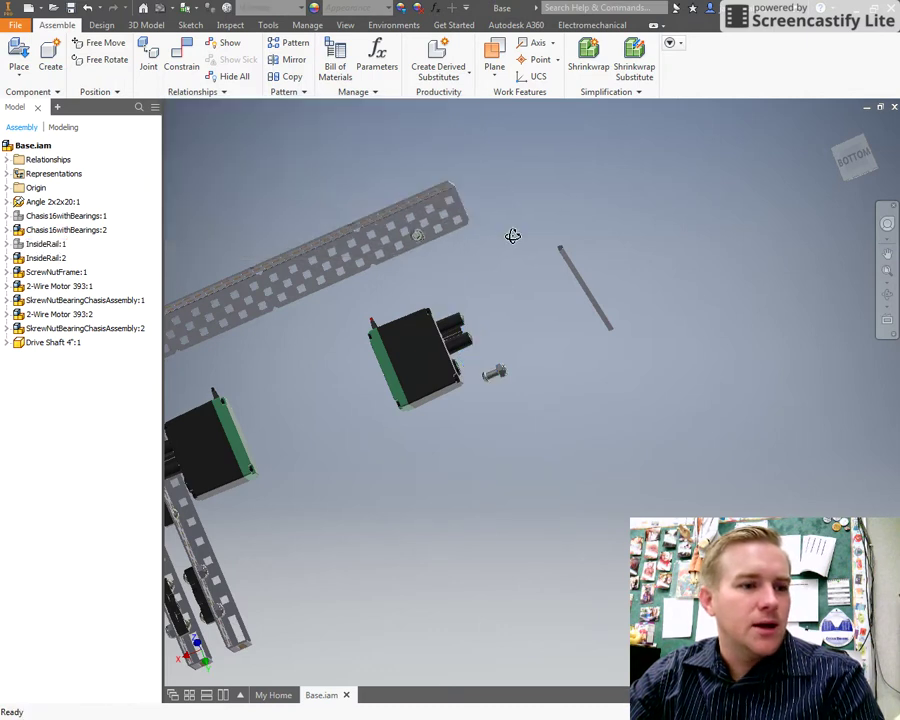
Start an Insert constraint with the curved edge on the drive shaft's end as the first selection
shift+middle_drag(512, 235, 508, 378)
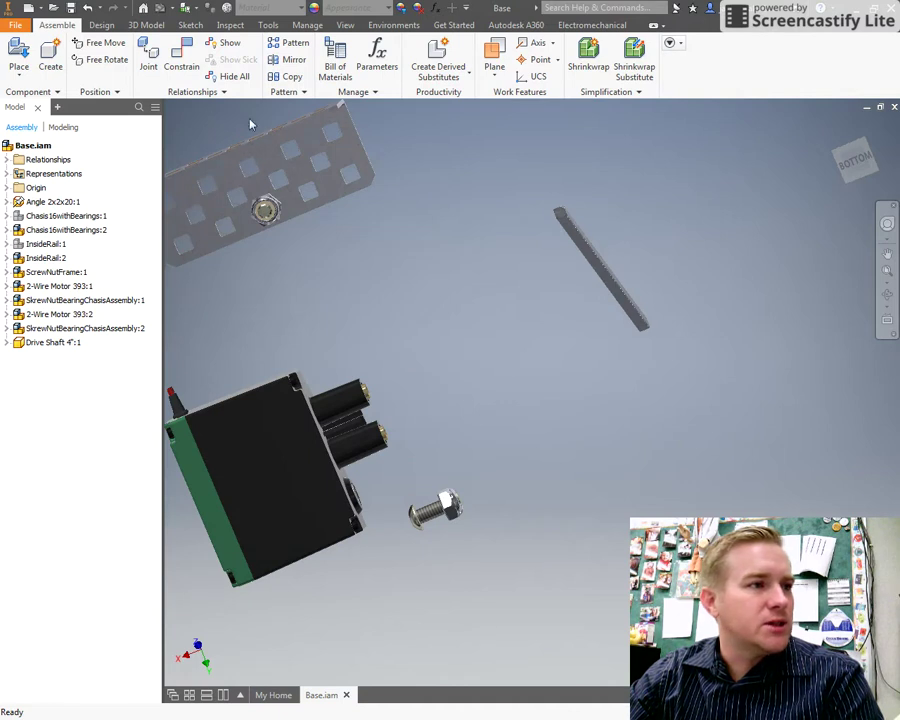
click(181, 55)
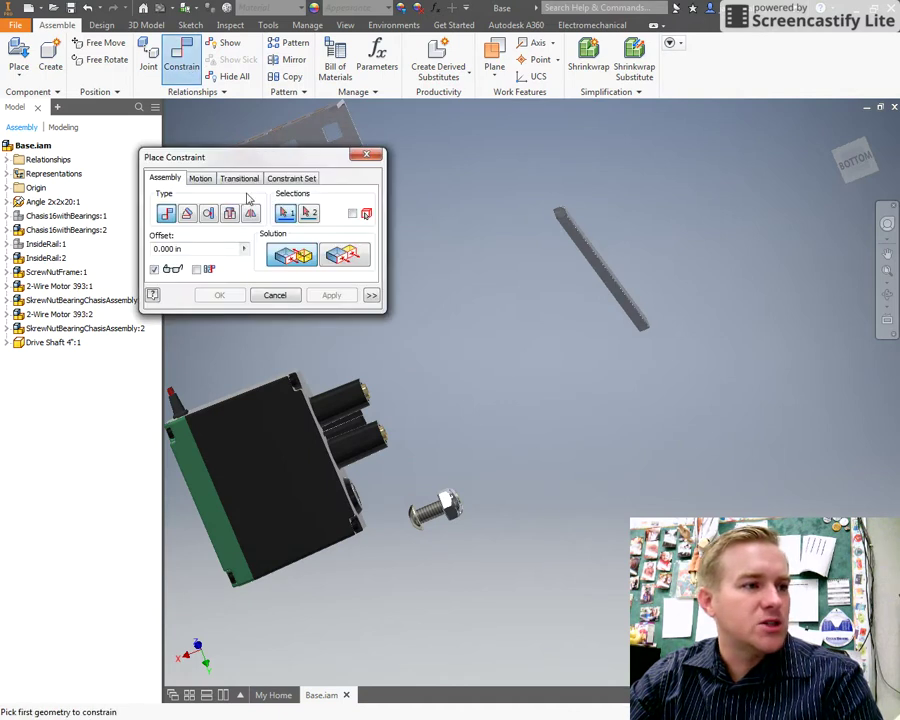
click(231, 214)
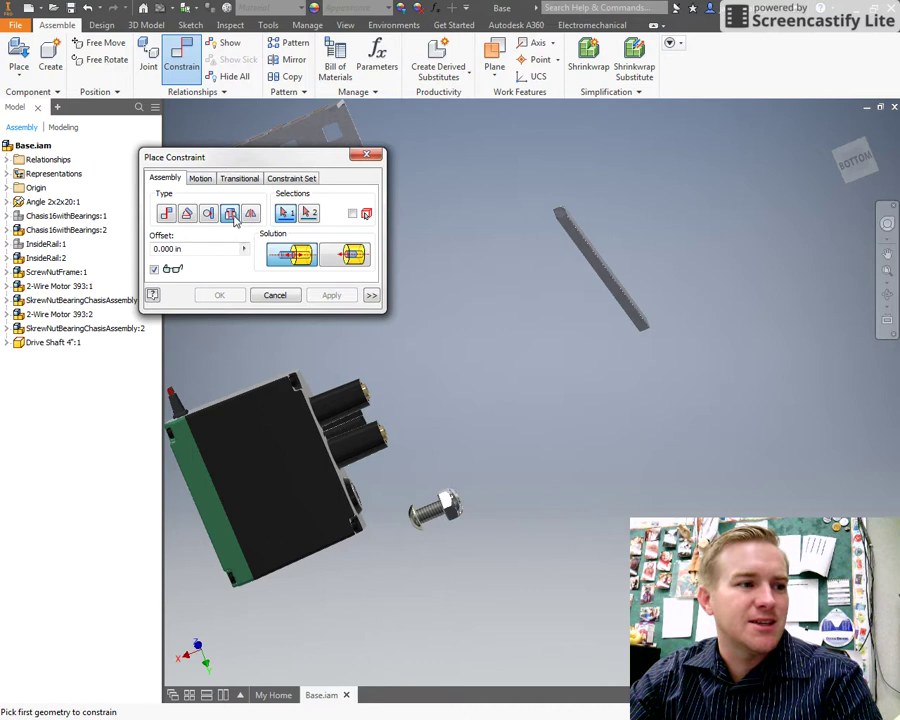
scroll(565, 206, up, 5)
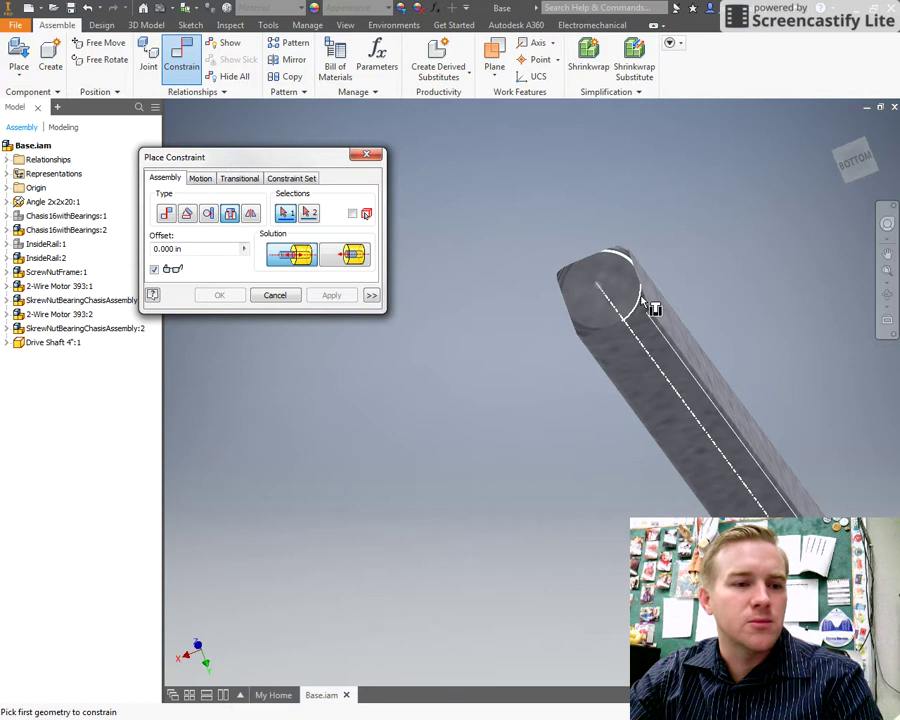
scroll(643, 302, up, 3)
scroll(651, 305, down, 2)
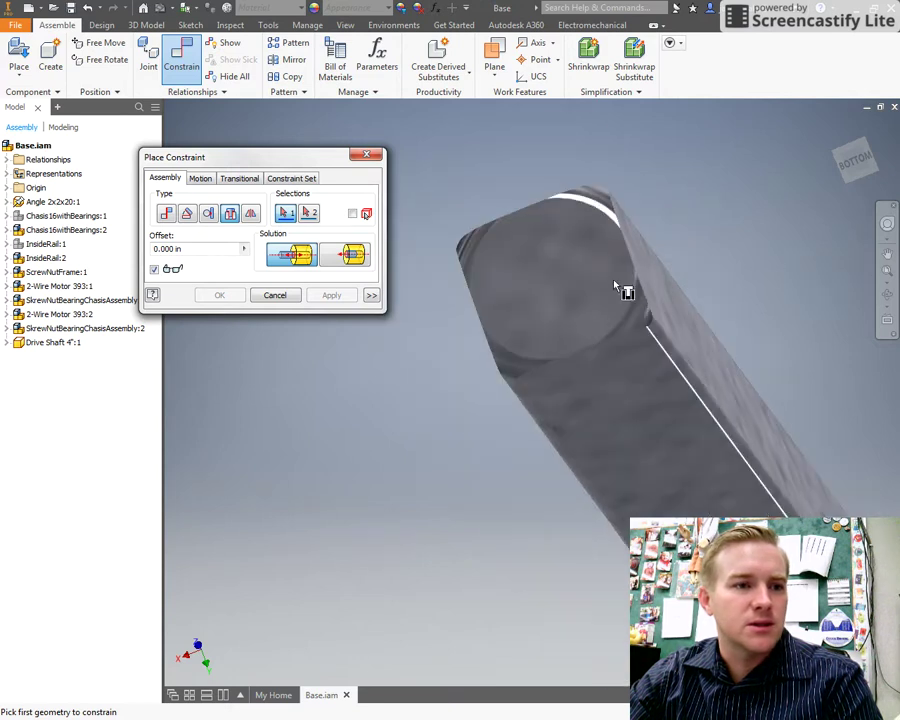
click(586, 207)
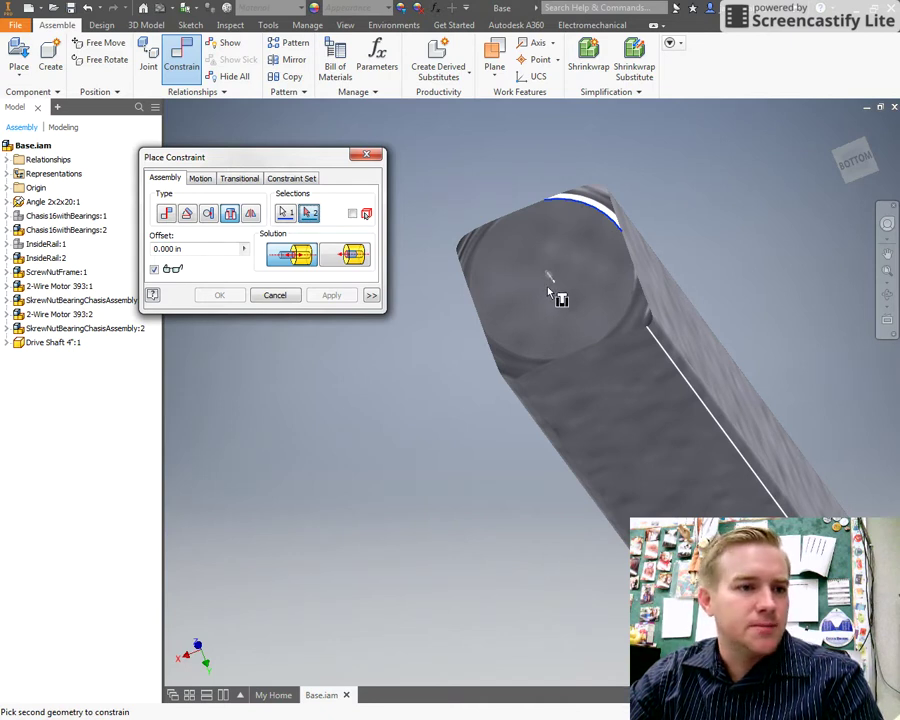
Complete the Insert constraint on the circular hole inside the motor's square socket, with opposed alignment and 0.000 in offset
scroll(545, 340, up, 5)
shift+middle_drag(471, 463, 725, 378)
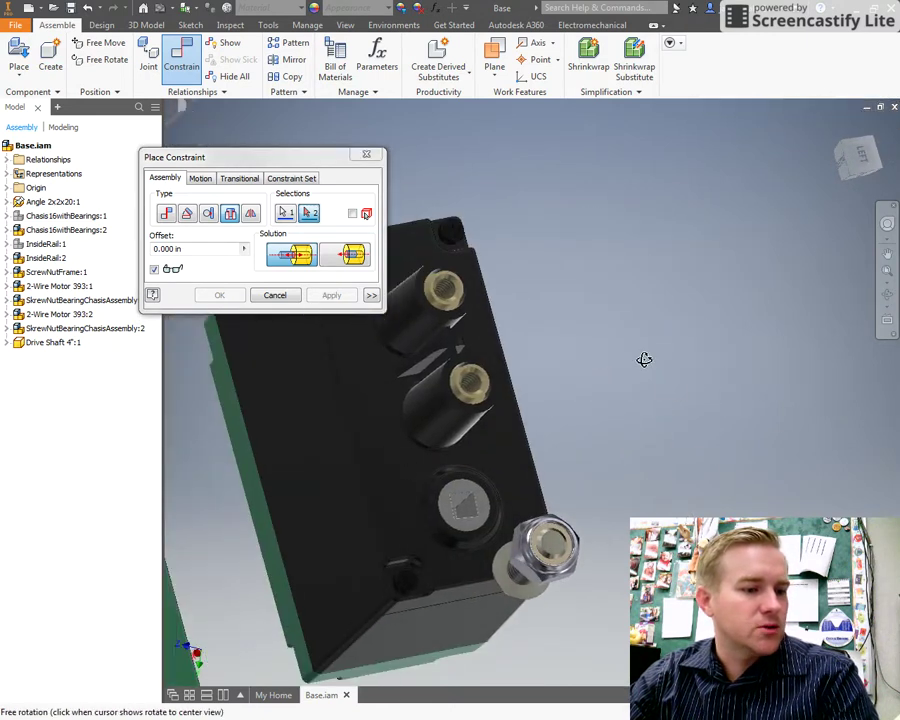
shift+middle_drag(643, 360, 624, 375)
scroll(487, 500, down, 3)
scroll(487, 500, down, 5)
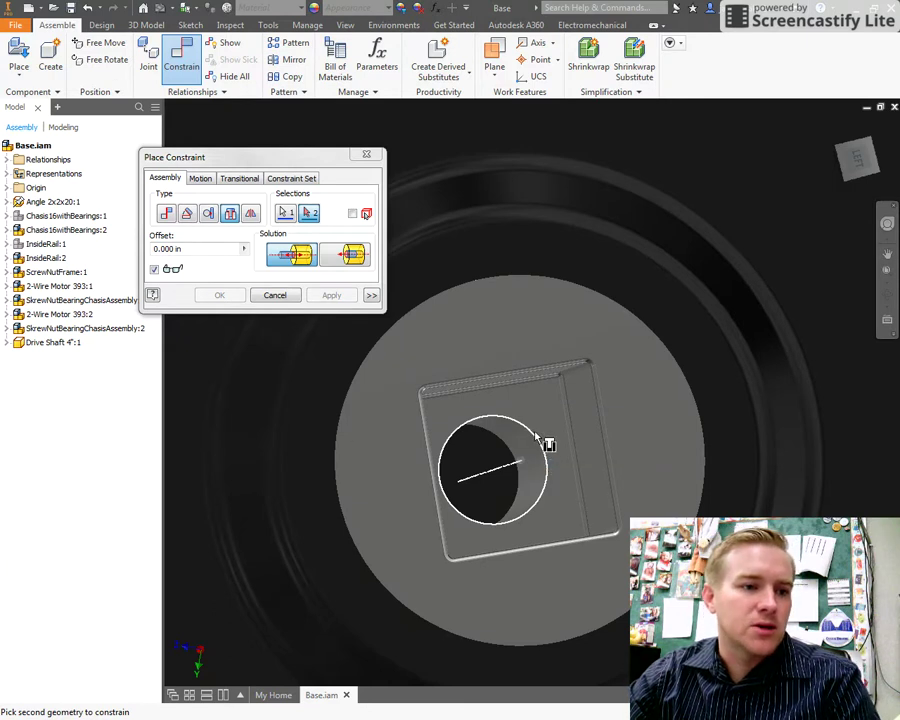
click(538, 440)
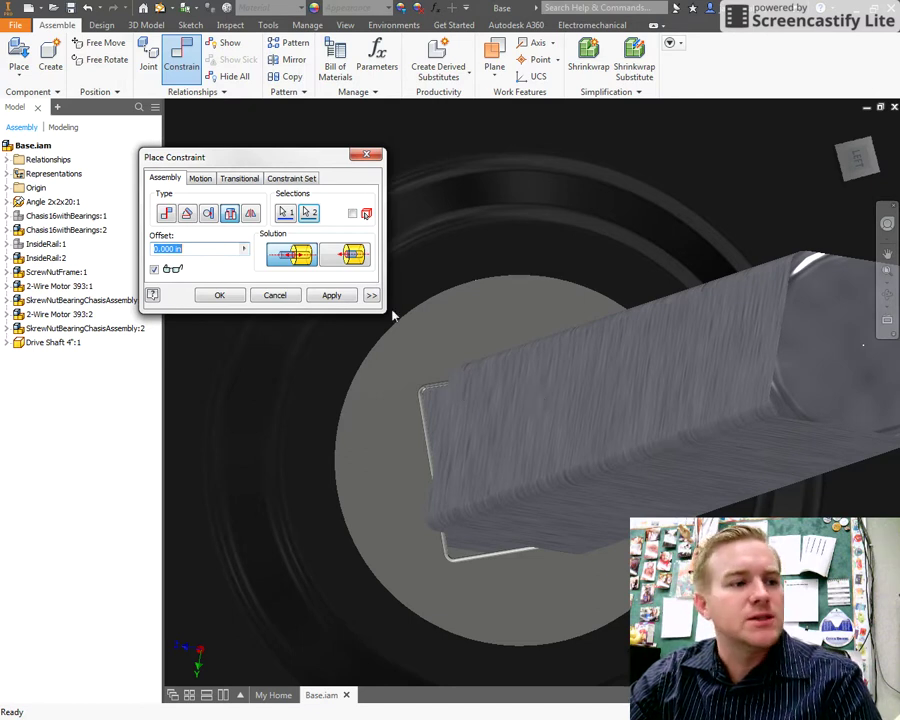
click(334, 297)
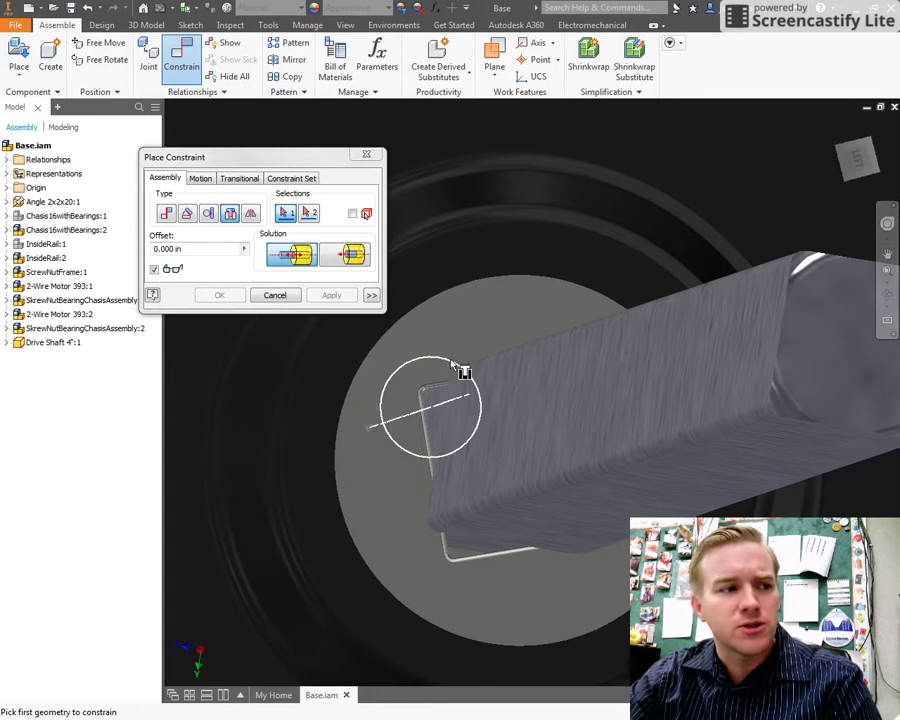
Start an Angle constraint using the directed angle solution, with a flat side face of the drive shaft as the first selection
click(165, 214)
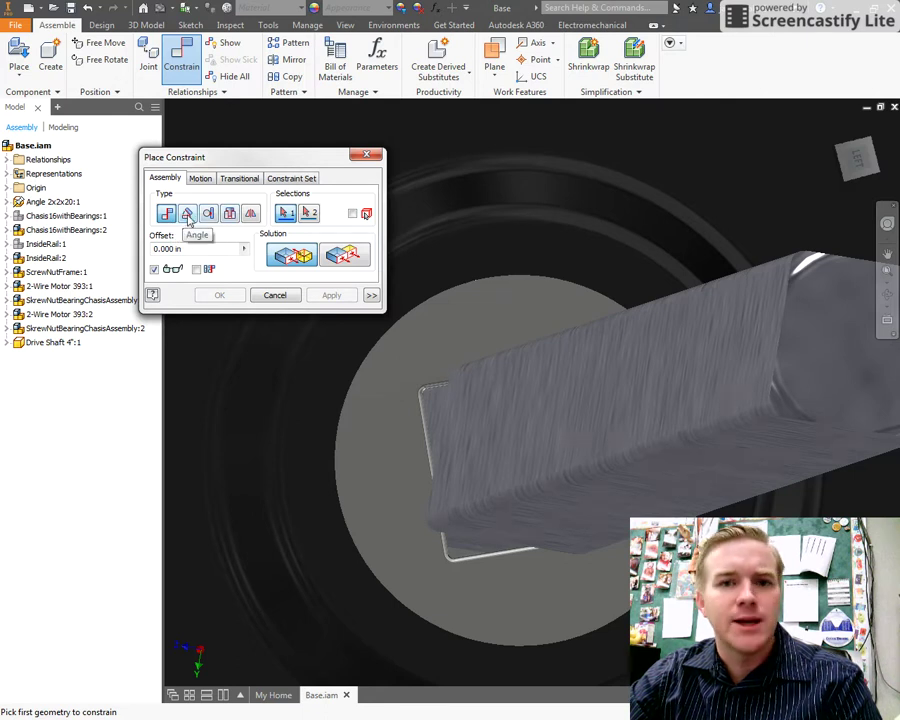
click(187, 215)
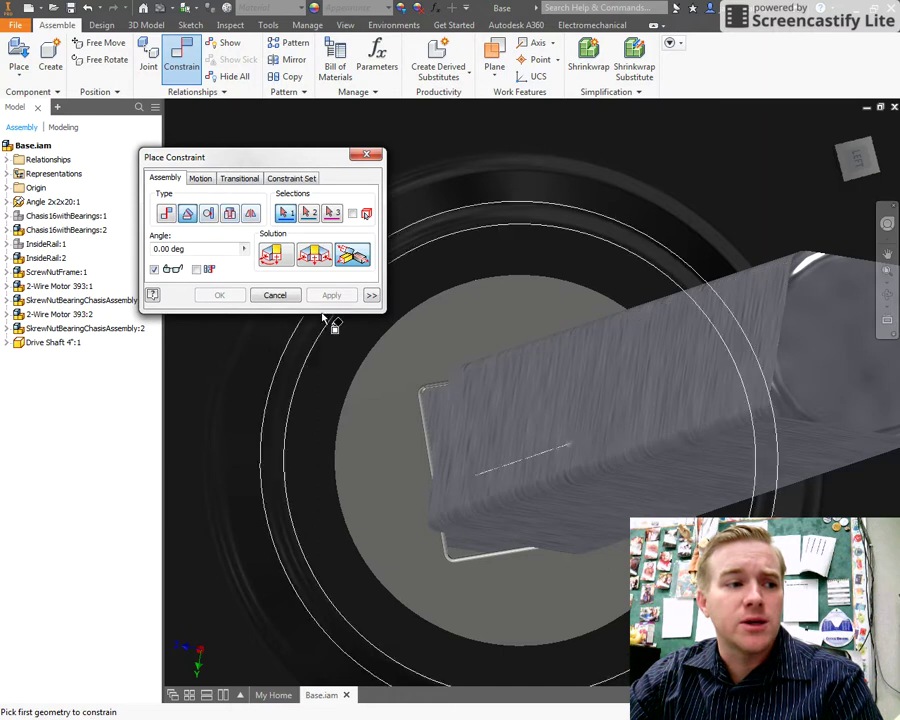
click(274, 256)
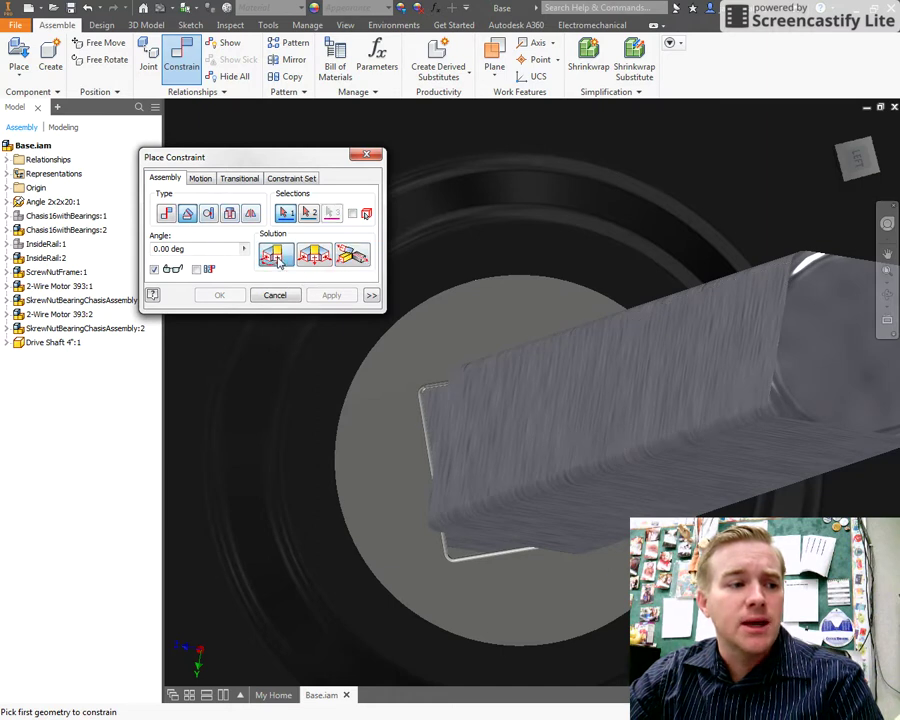
click(536, 430)
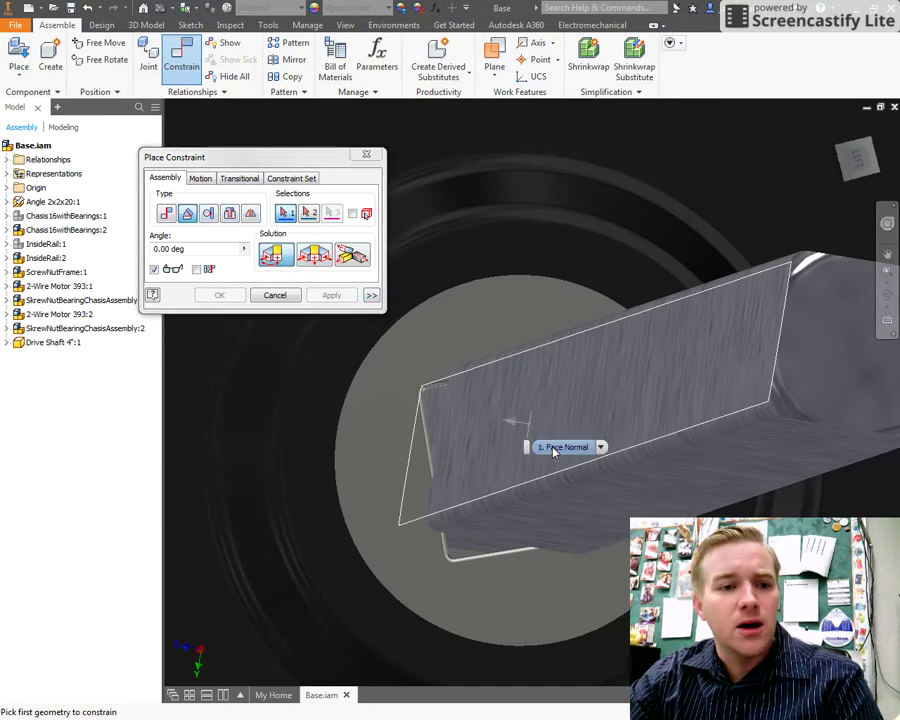
click(483, 420)
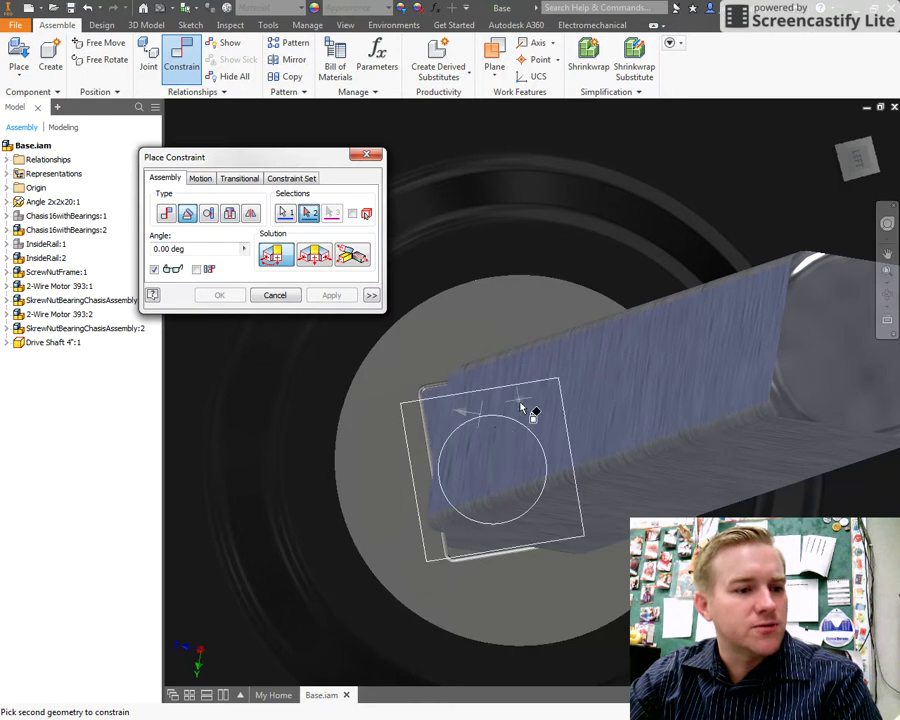
Complete the Angle constraint on the flat inner face of the motor's square socket at 0.00 deg
scroll(400, 398, up, 3)
scroll(386, 414, up, 2)
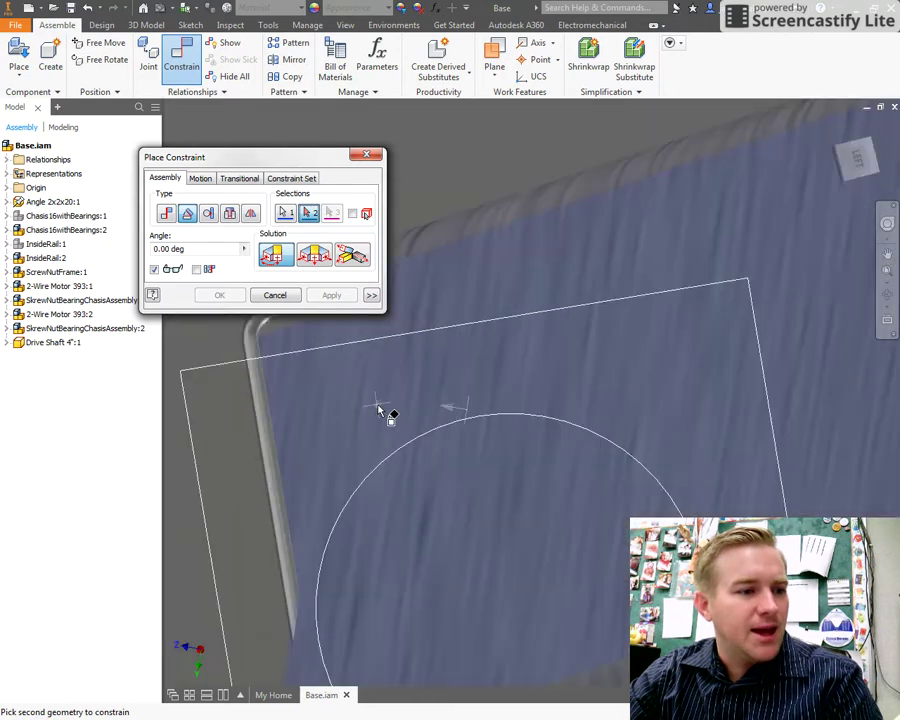
scroll(378, 410, down, 4)
mouse_move(378, 410)
shift+middle_down()
mouse_move(384, 418)
mouse_move(376, 406)
shift+middle_up()
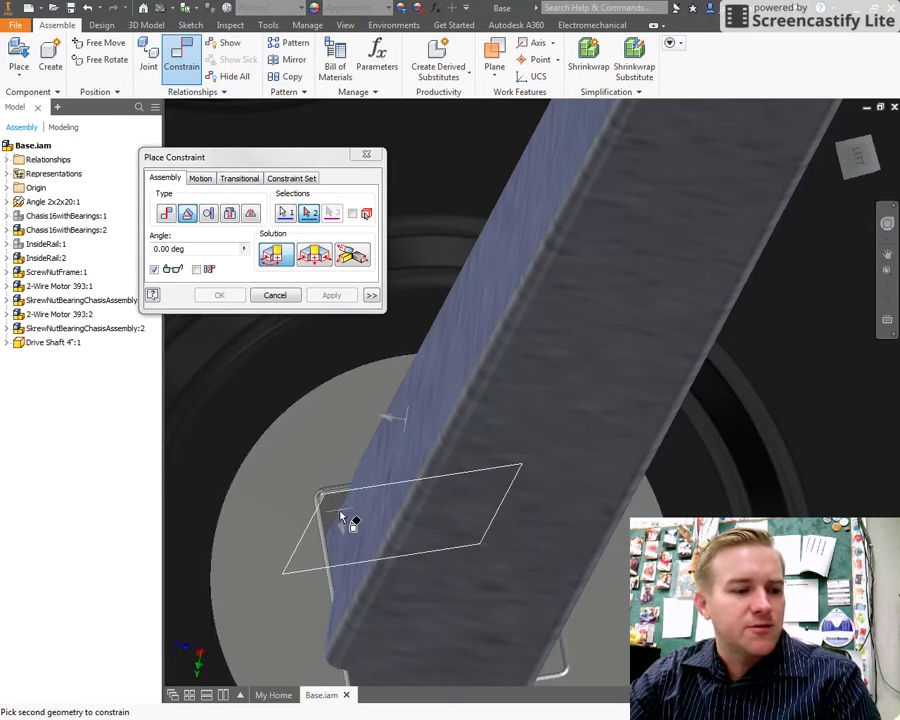
scroll(338, 510, down, 5)
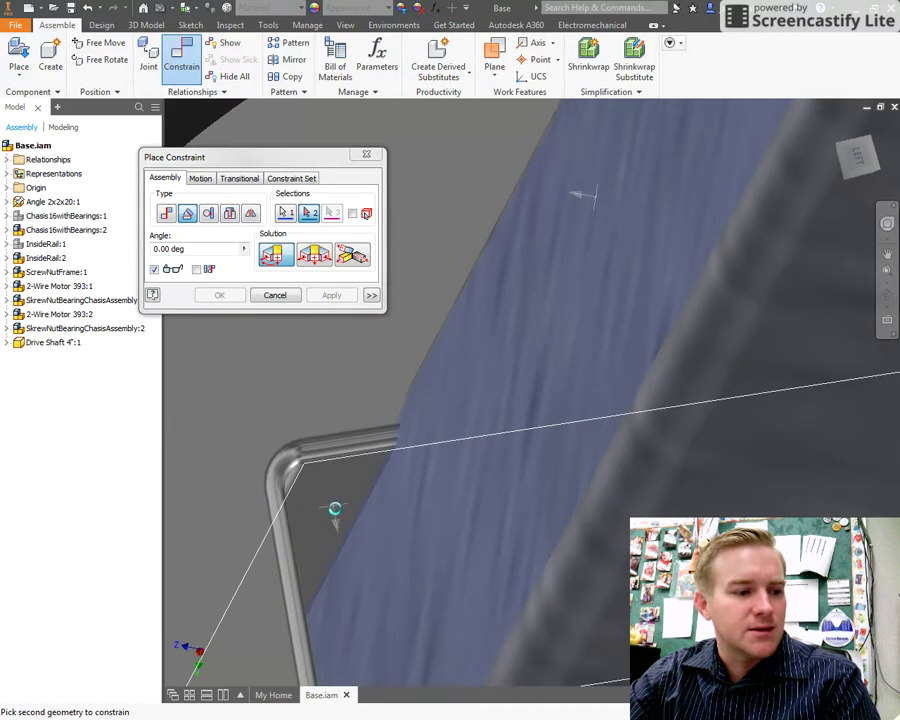
click(338, 506)
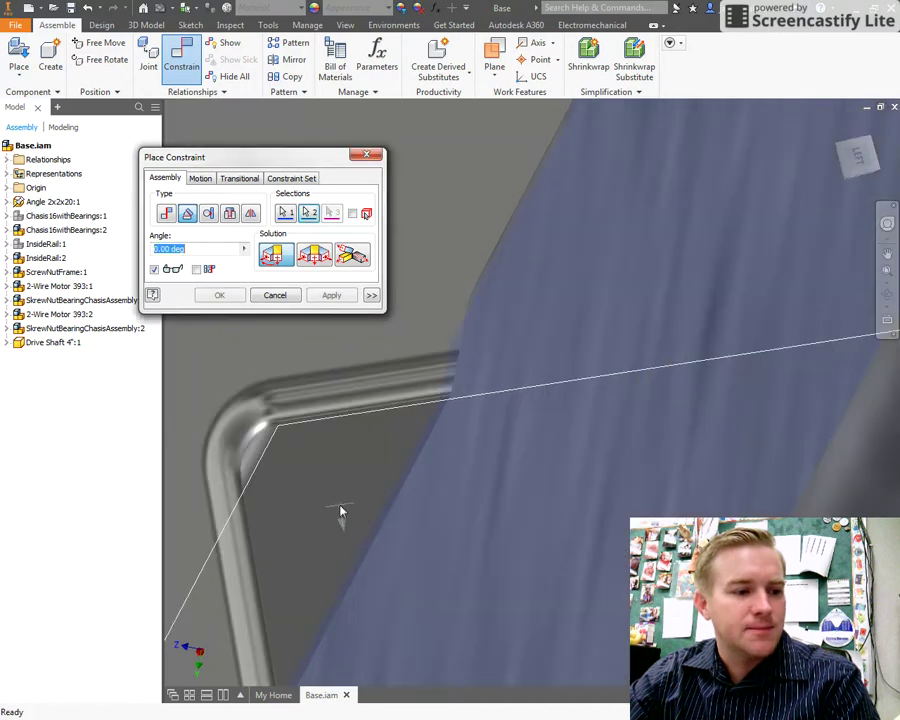
scroll(340, 510, up, 5)
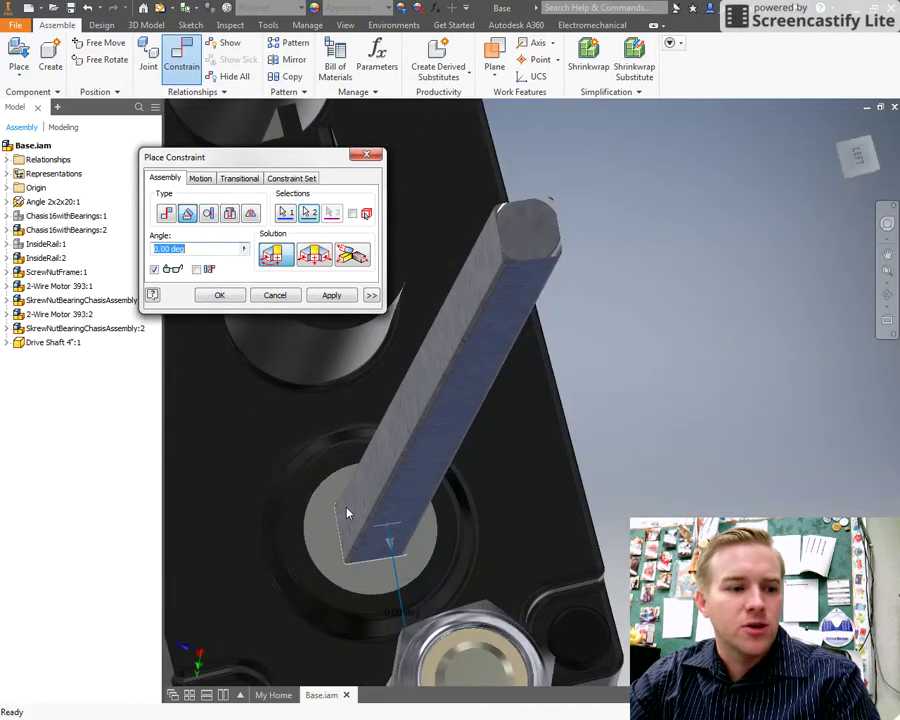
mouse_move(346, 514)
shift+middle_down()
mouse_move(362, 511)
mouse_move(352, 505)
shift+middle_up()
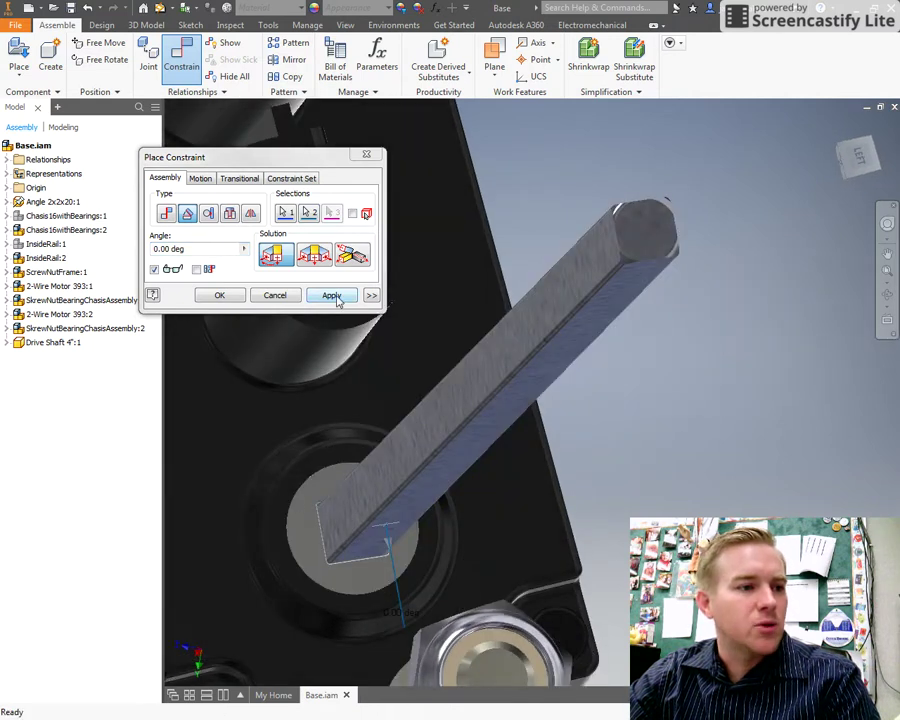
click(333, 296)
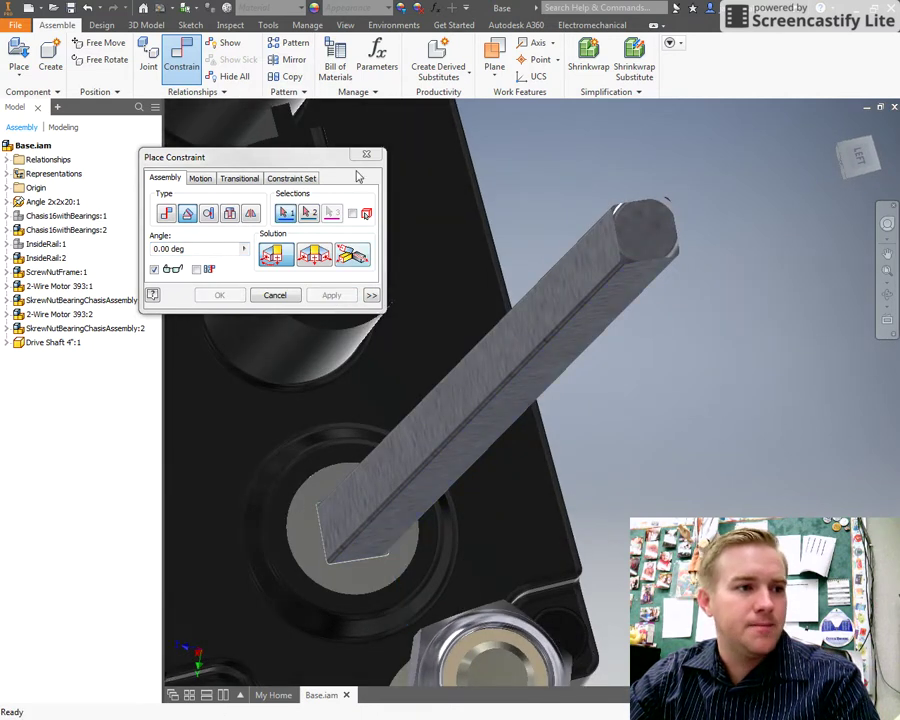
click(367, 156)
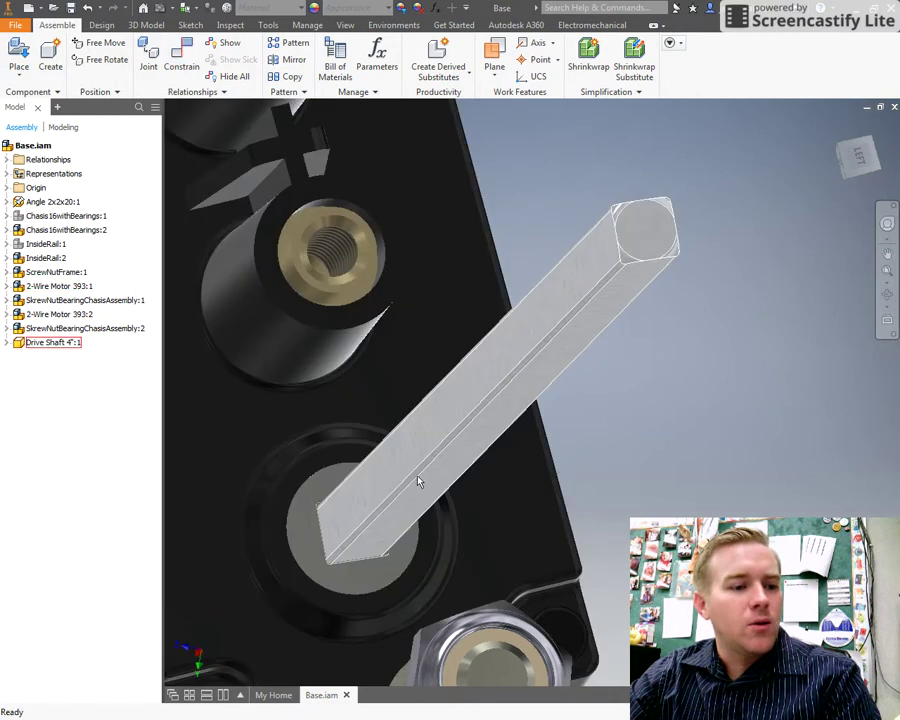
Try to rotate the constrained drive shaft to check whether it can turn in the motor socket
drag(418, 482, 288, 476)
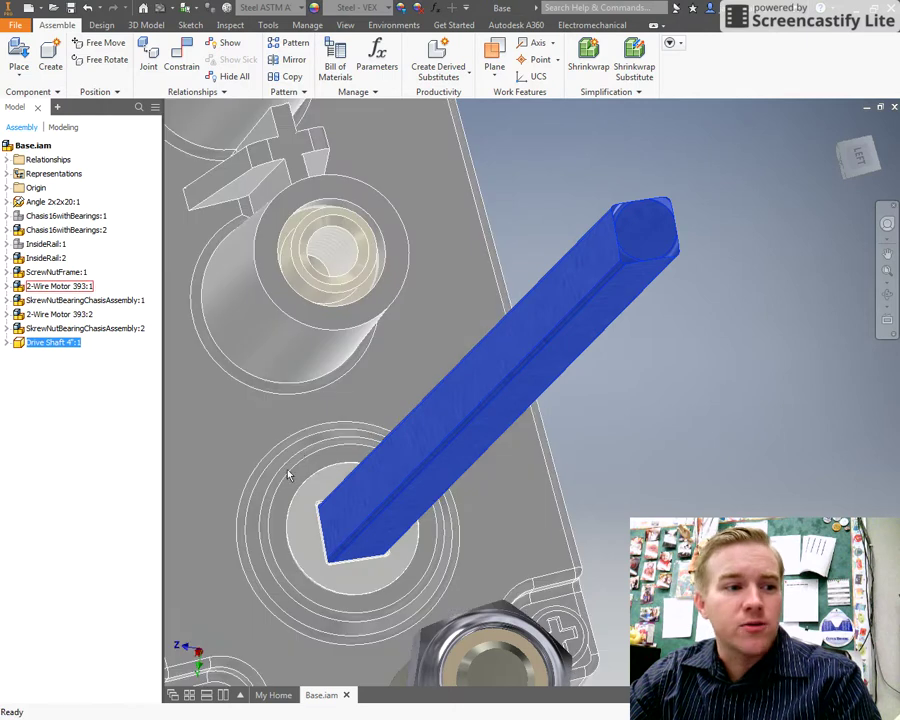
middle_drag(298, 470, 464, 424)
scroll(462, 420, up, 2)
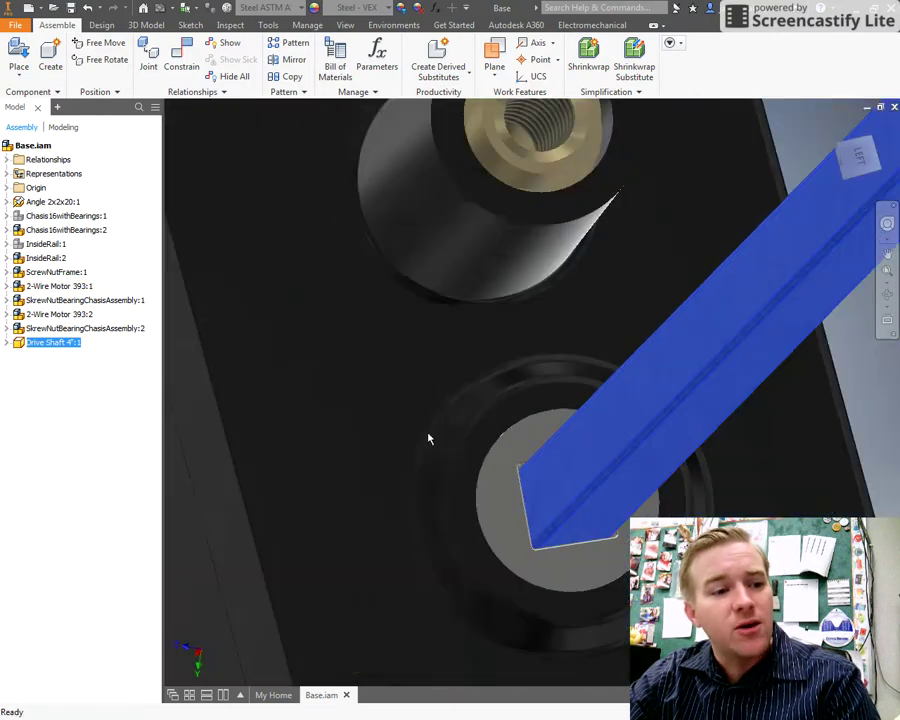
scroll(426, 445, down, 6)
scroll(422, 464, up, 1)
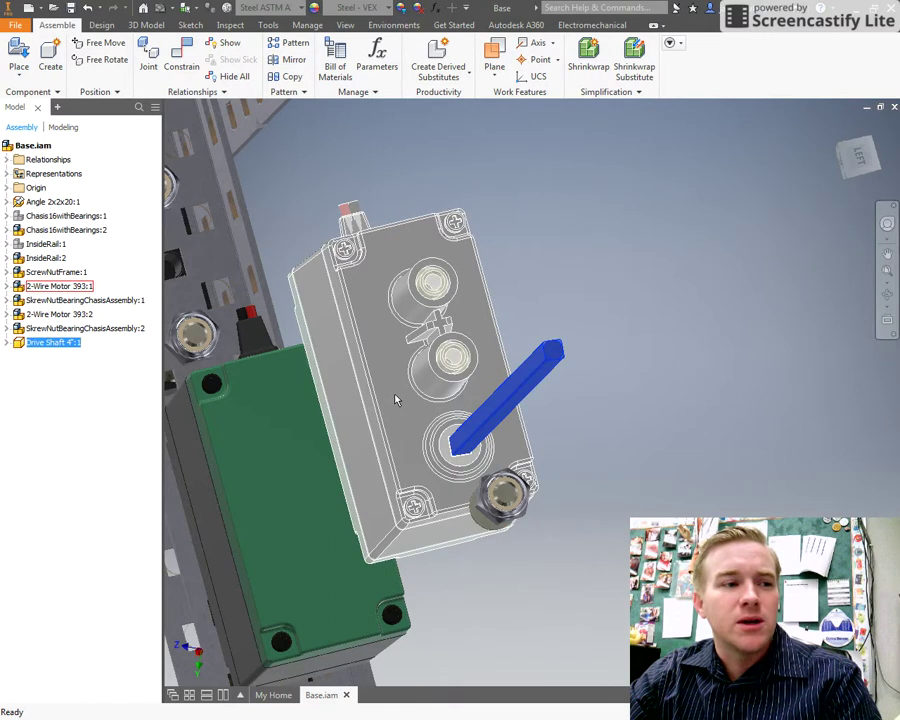
Make the 2-Wire Motor 393:1 subassembly flexible
click(395, 400)
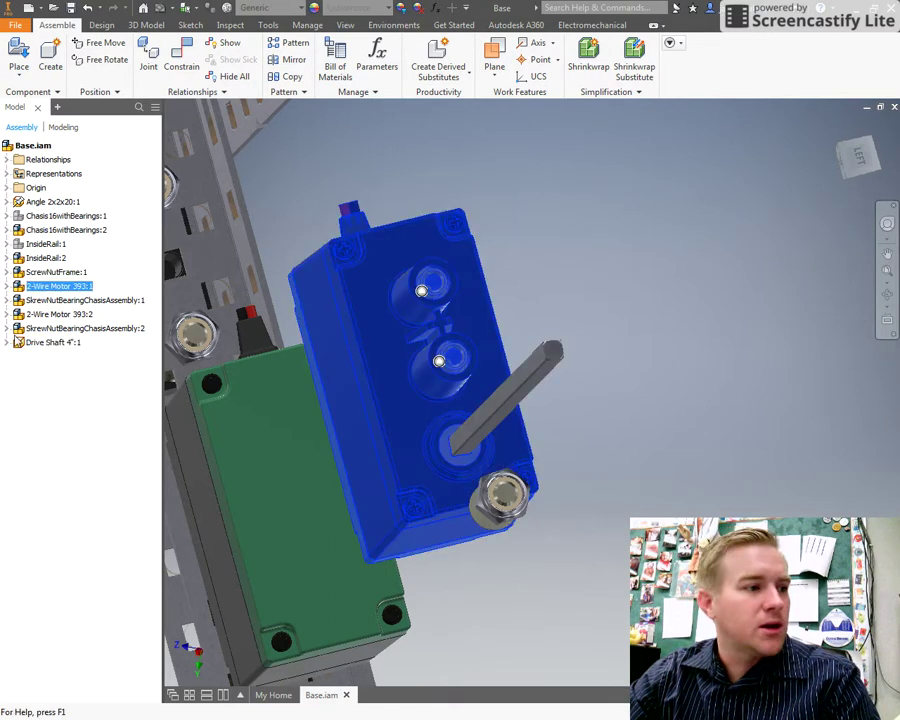
right_click(18, 288)
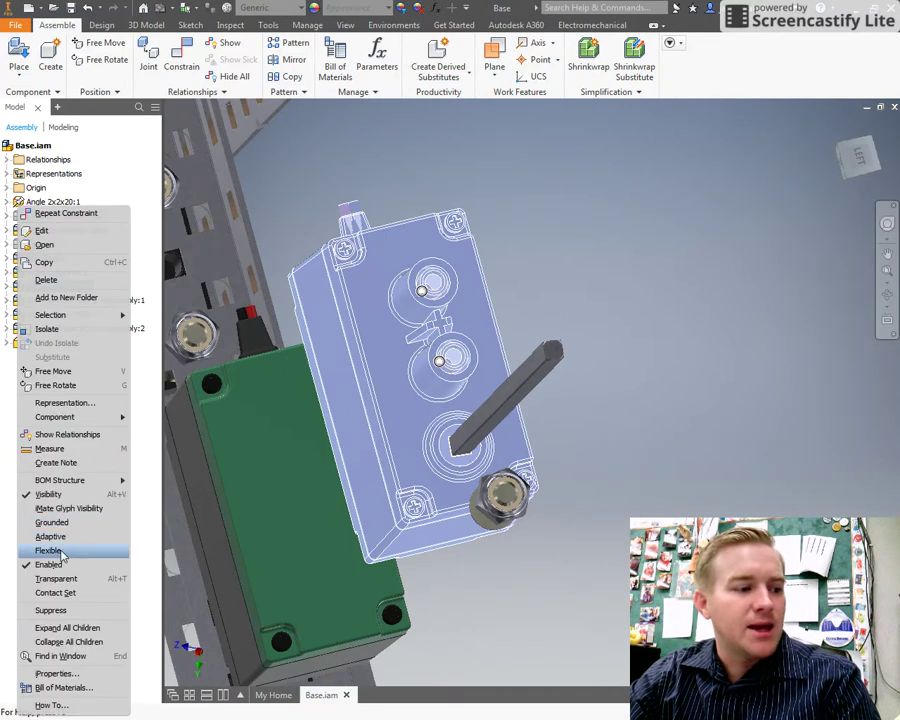
click(205, 134)
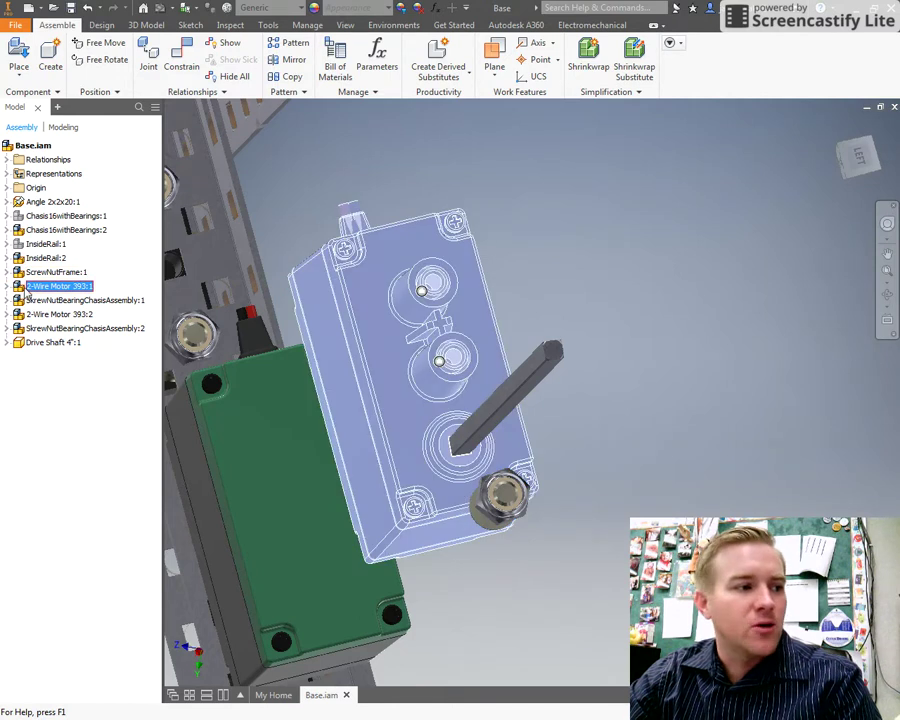
right_click(27, 289)
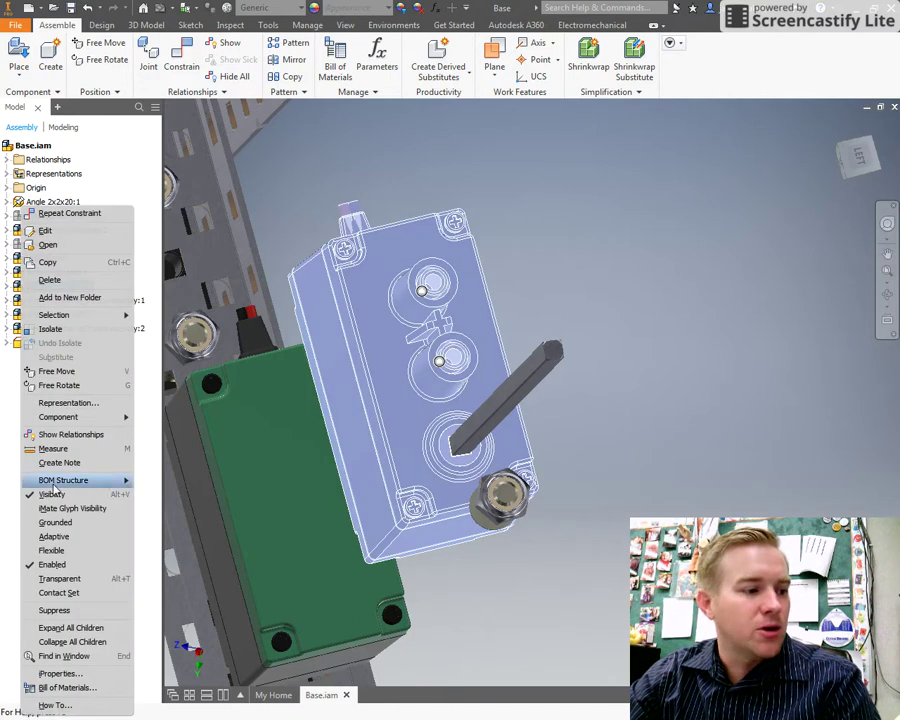
click(54, 550)
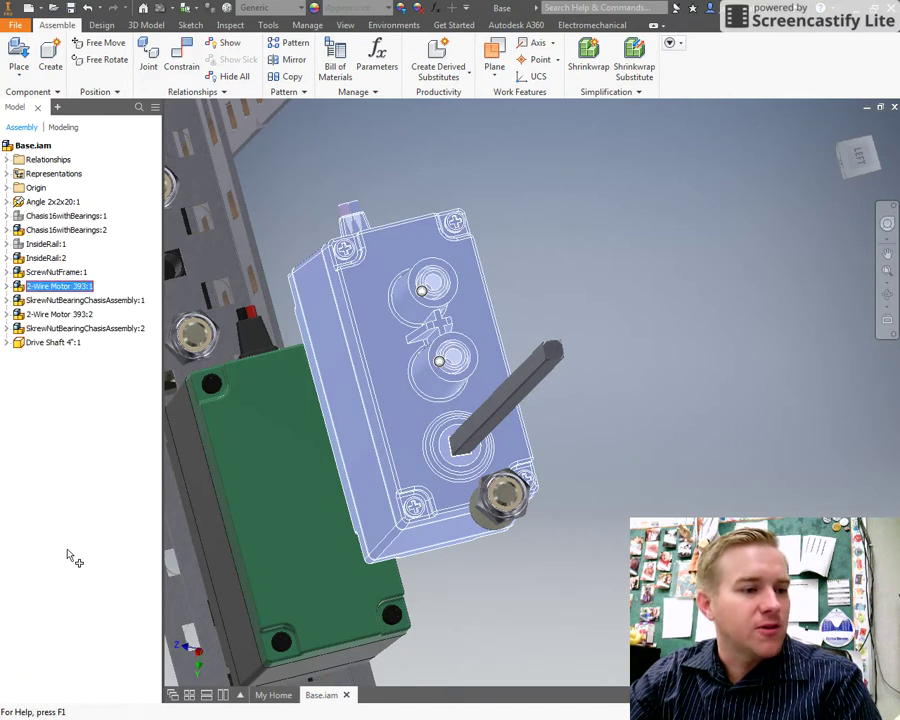
Test the drive shaft's rotation again with the flexible motor subassembly
click(371, 159)
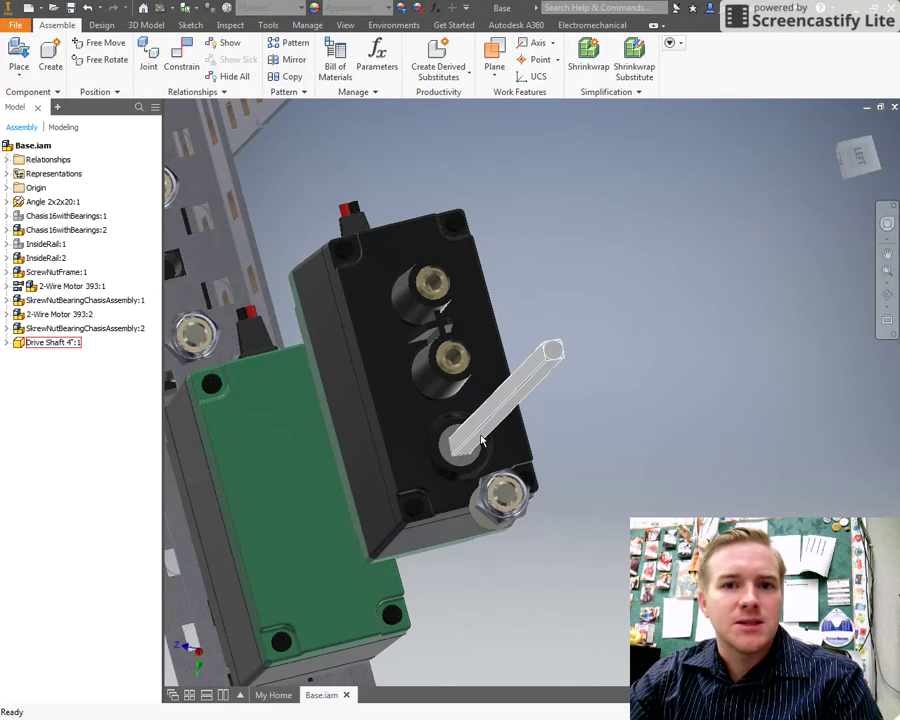
mouse_move(503, 462)
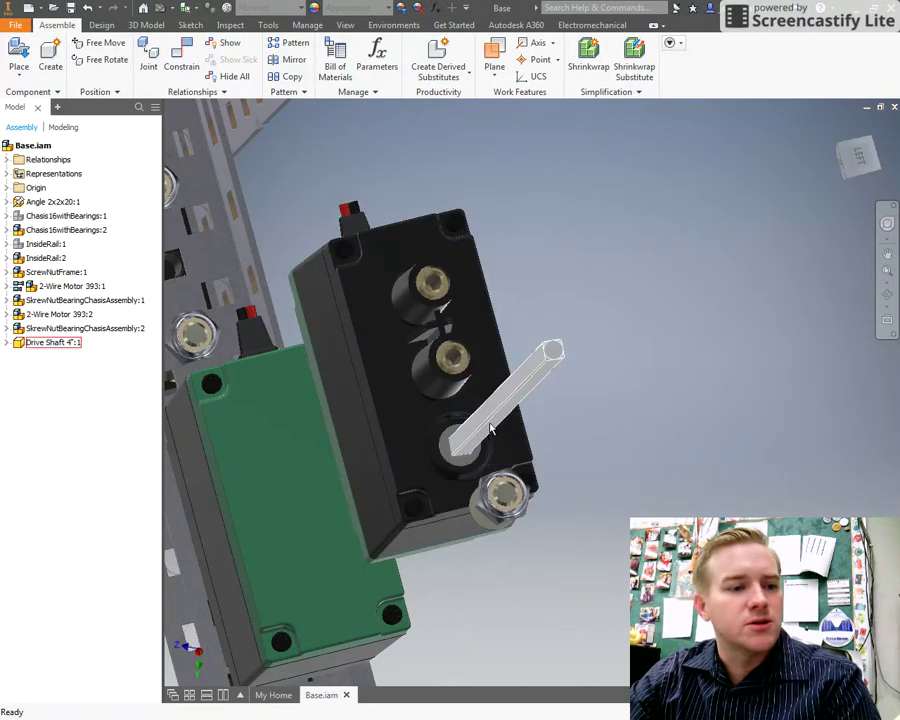
drag(505, 398, 490, 422)
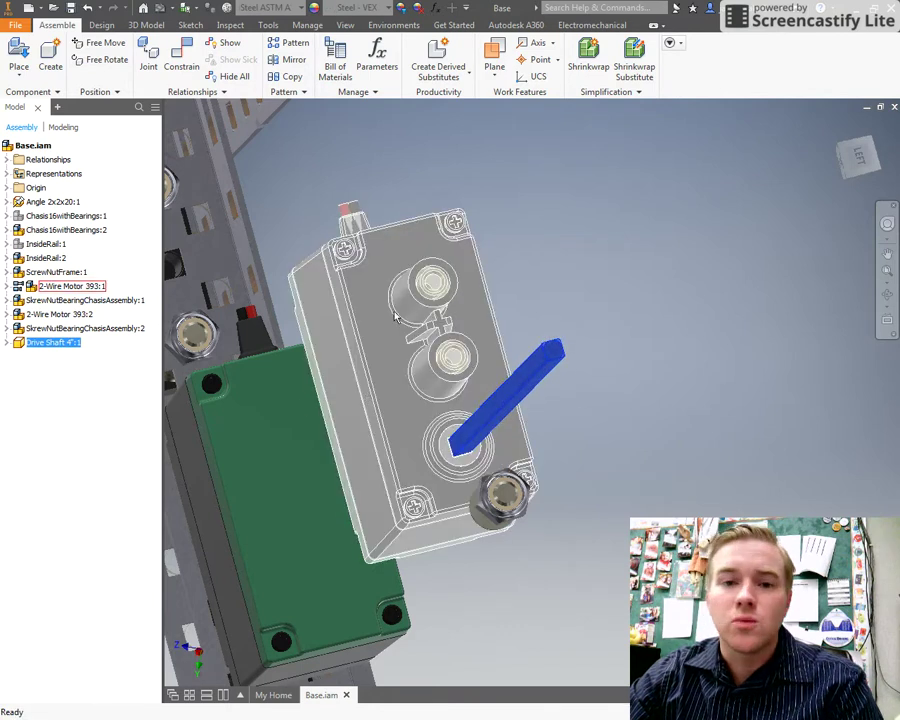